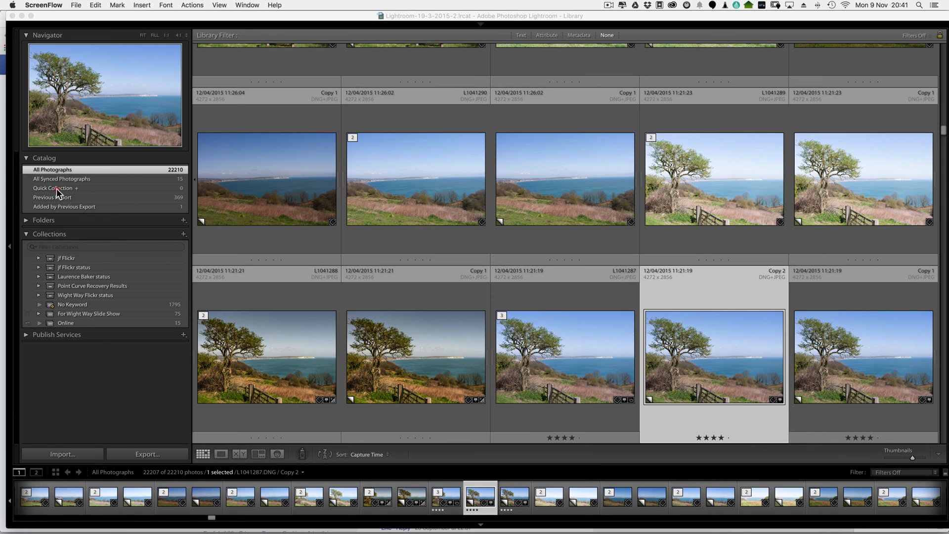
Add the first lighthouse photo in All Photographs to the Quick Collection.
{"action": "left_click", "coordinate": [57, 188]}
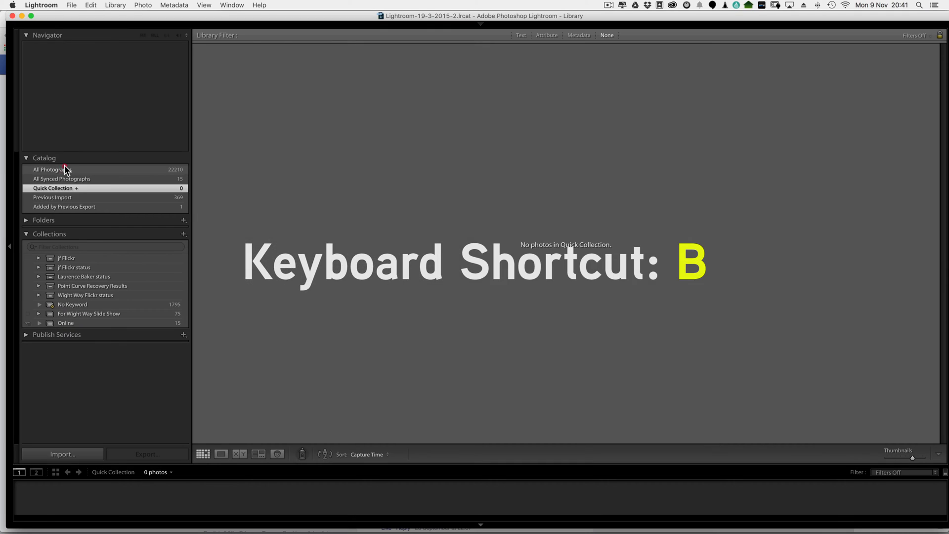
{"action": "left_click", "coordinate": [63, 170]}
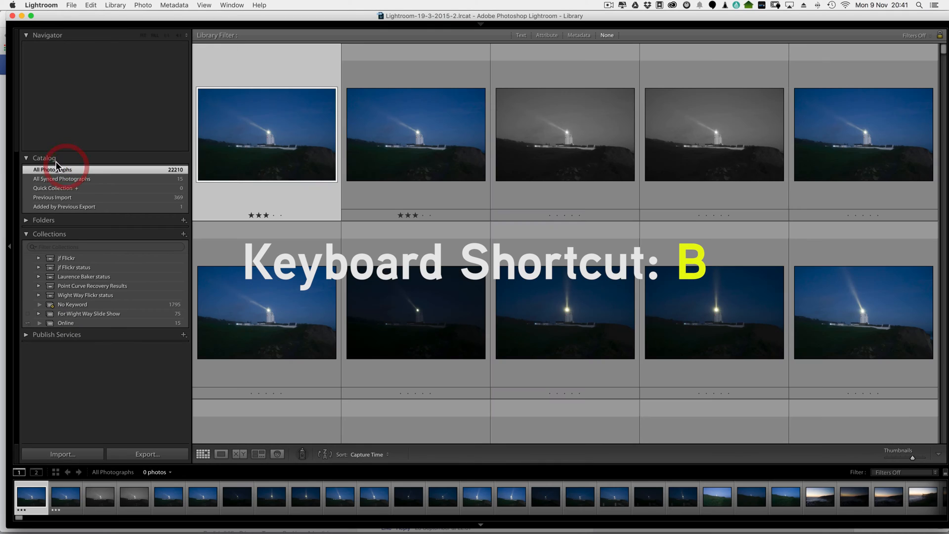
{"action": "left_click", "coordinate": [143, 5]}
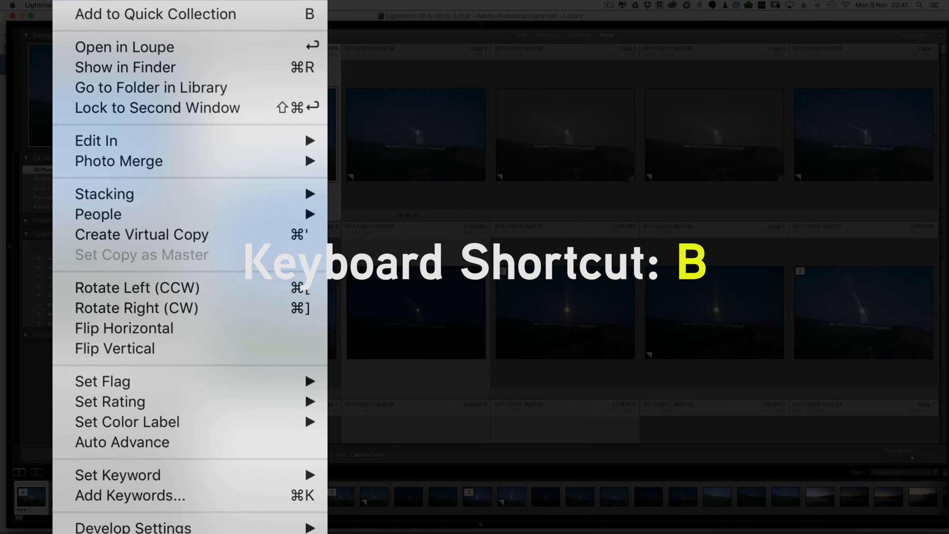
{"action": "left_click", "coordinate": [143, 6]}
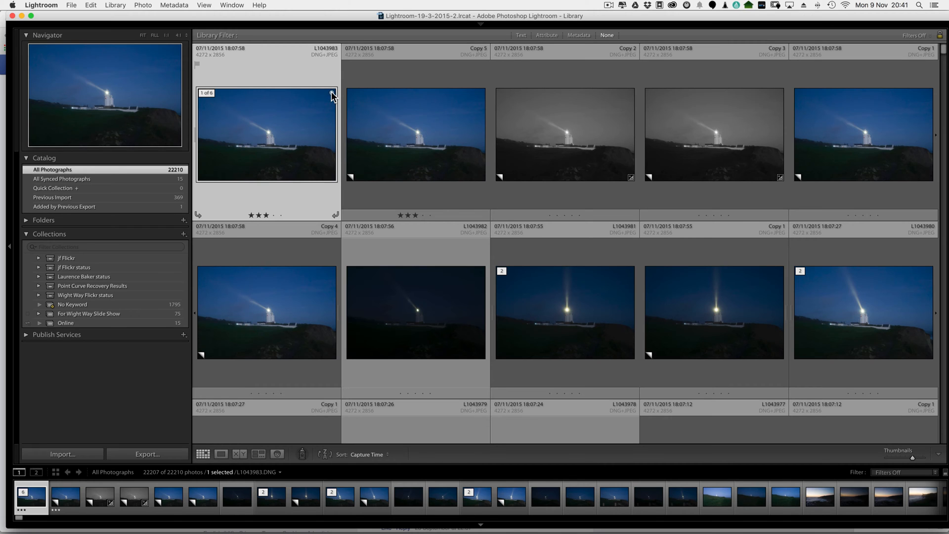
{"action": "left_click", "coordinate": [332, 94]}
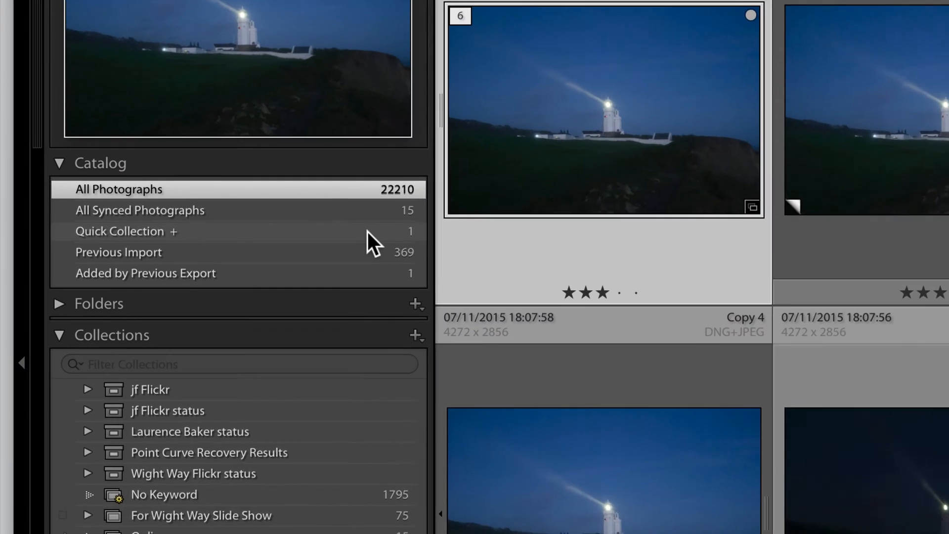
Open the Quick Collection and clear its contents.
{"action": "left_click", "coordinate": [162, 189]}
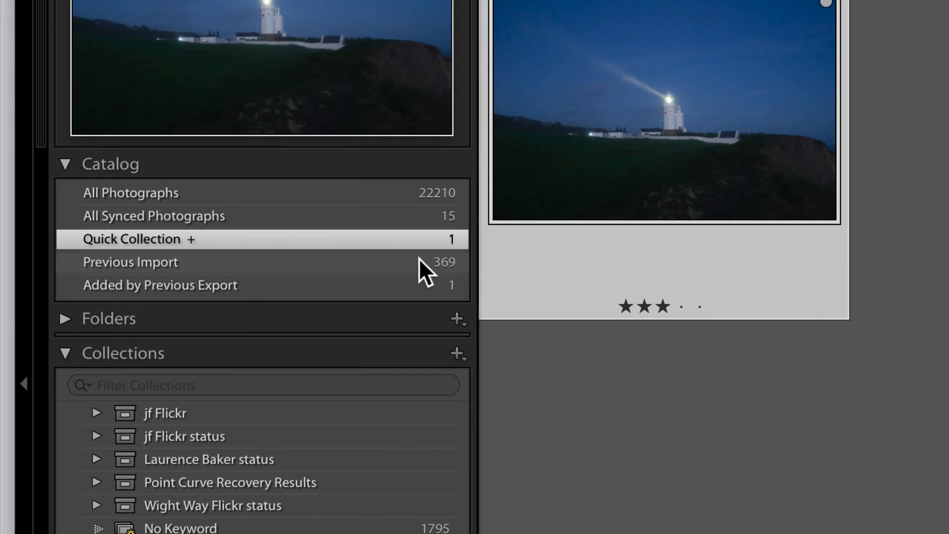
{"action": "right_click", "coordinate": [407, 238]}
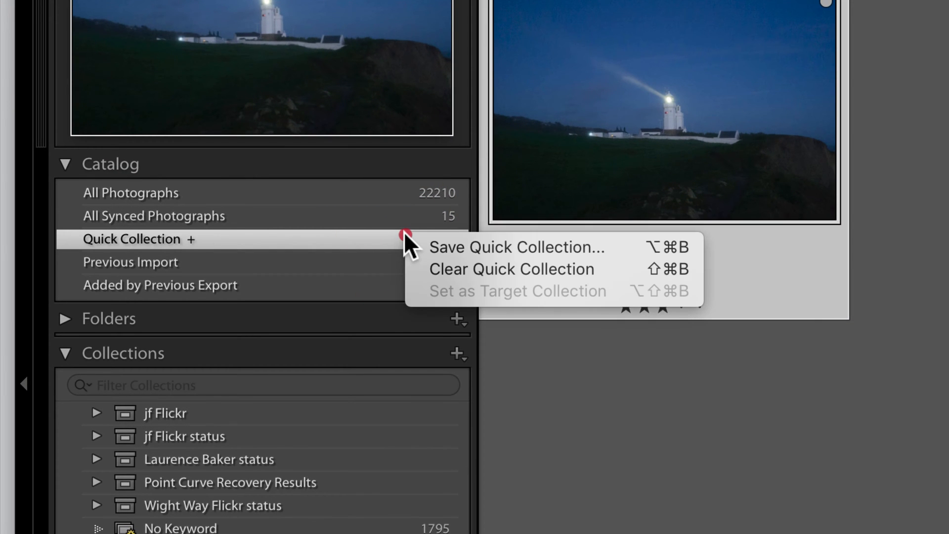
{"action": "left_click", "coordinate": [444, 269]}
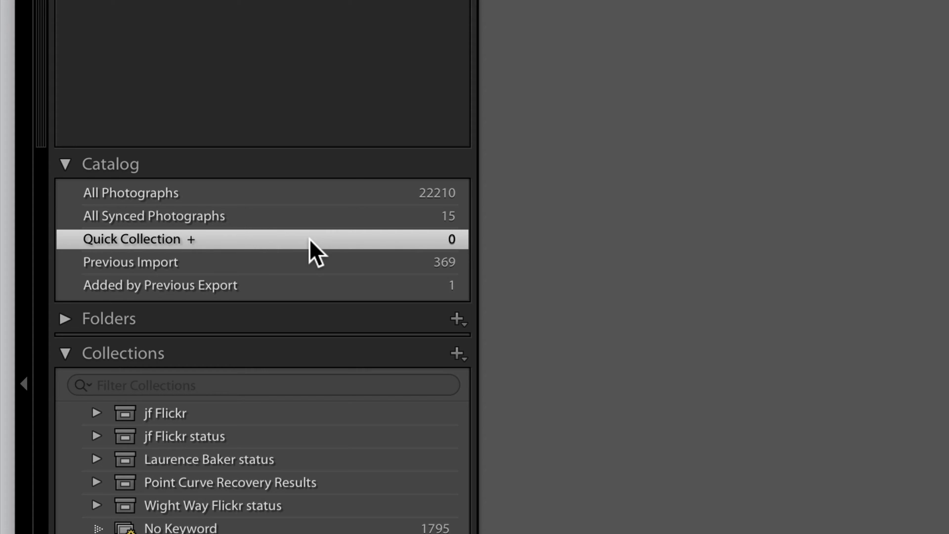
{"action": "right_click", "coordinate": [297, 237]}
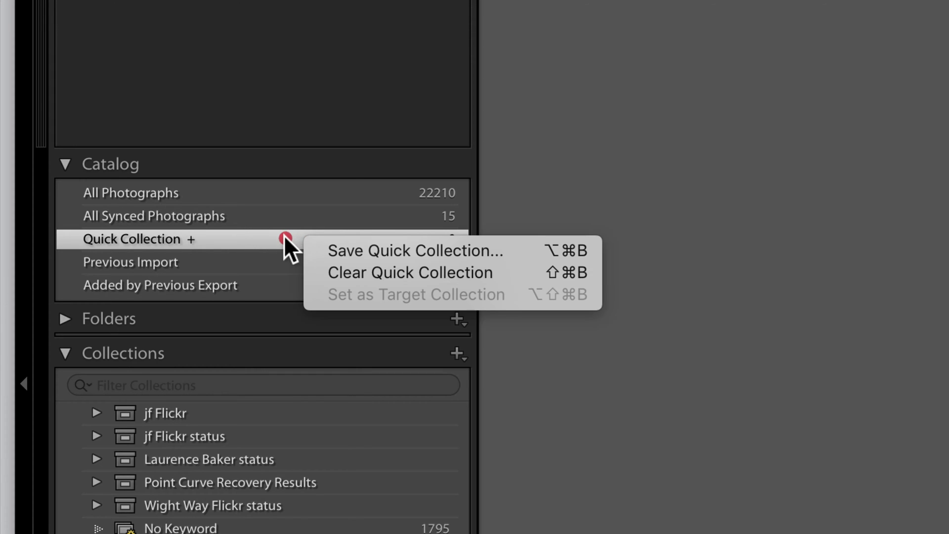
{"action": "left_click", "coordinate": [286, 237]}
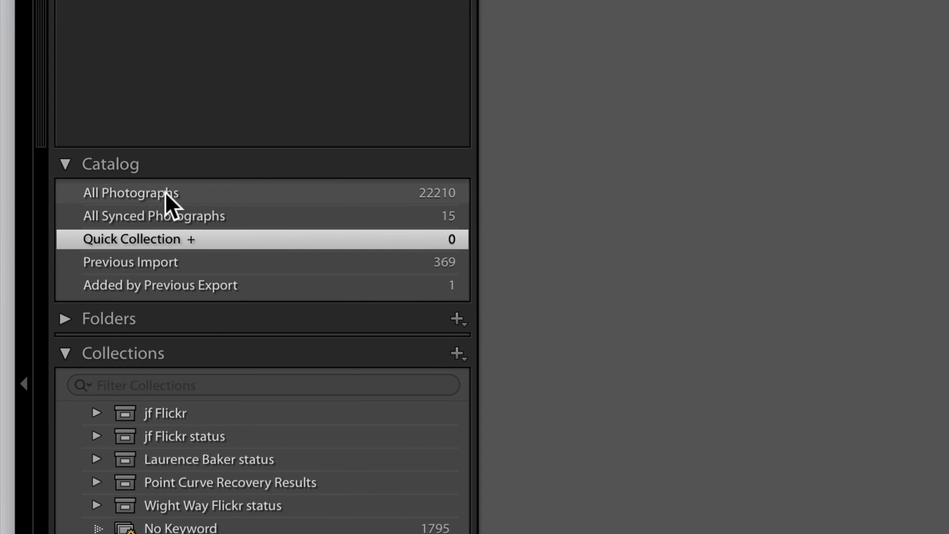
Select the first five lighthouse photos in All Photographs and add them to the Quick Collection.
{"action": "left_click", "coordinate": [186, 190]}
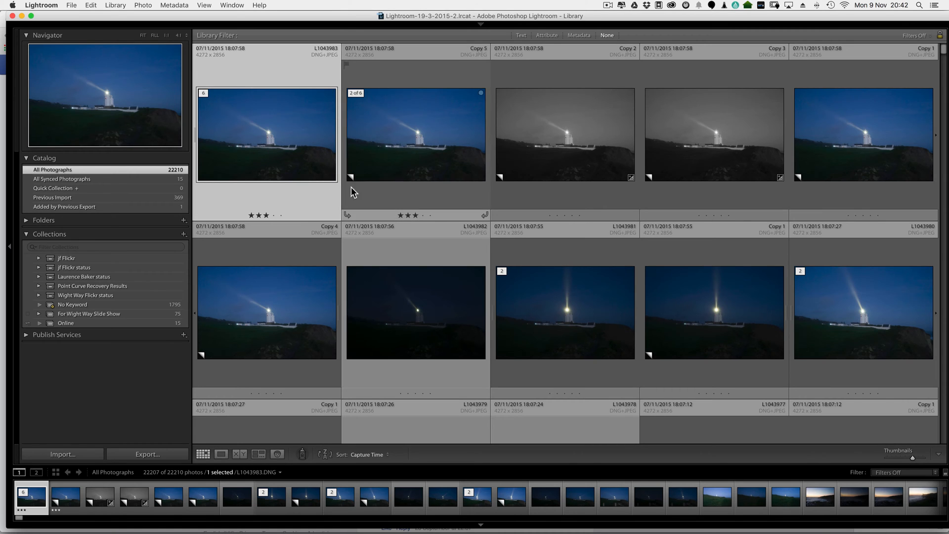
{"action": "left_click", "coordinate": [826, 151], "text": "shift"}
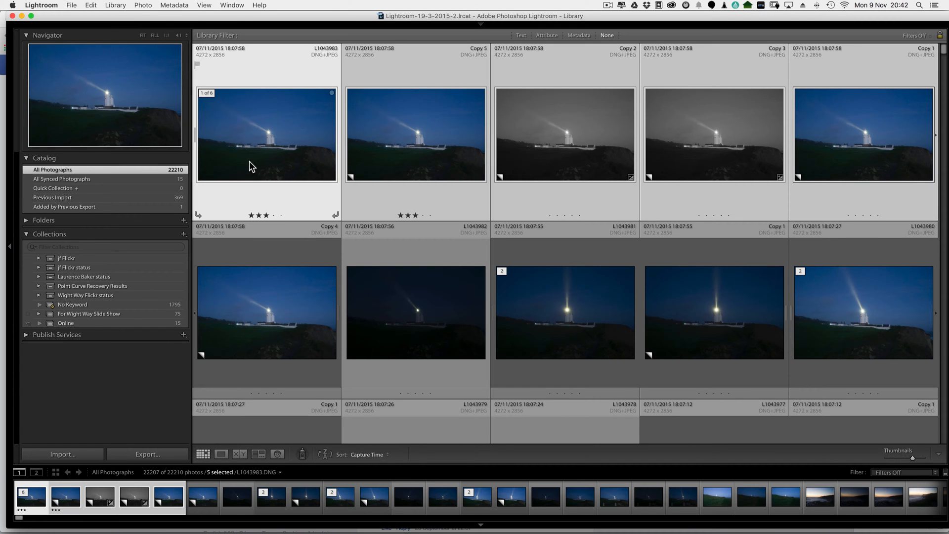
{"action": "left_click", "coordinate": [145, 7]}
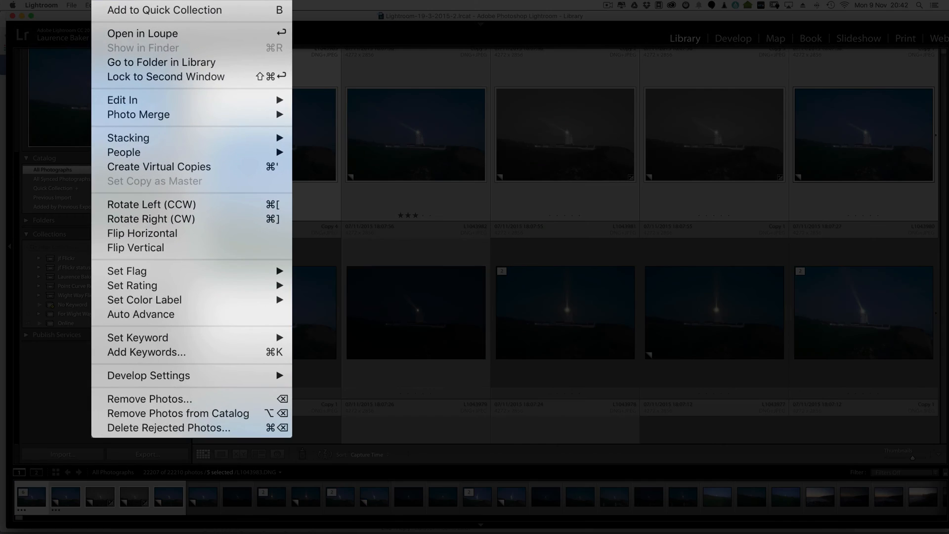
{"action": "left_click", "coordinate": [197, 48]}
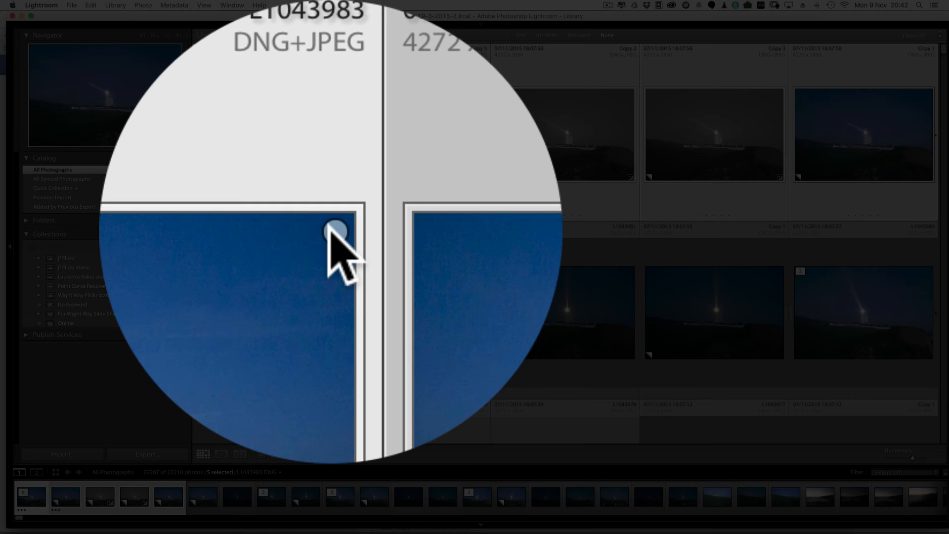
{"action": "left_click", "coordinate": [330, 233]}
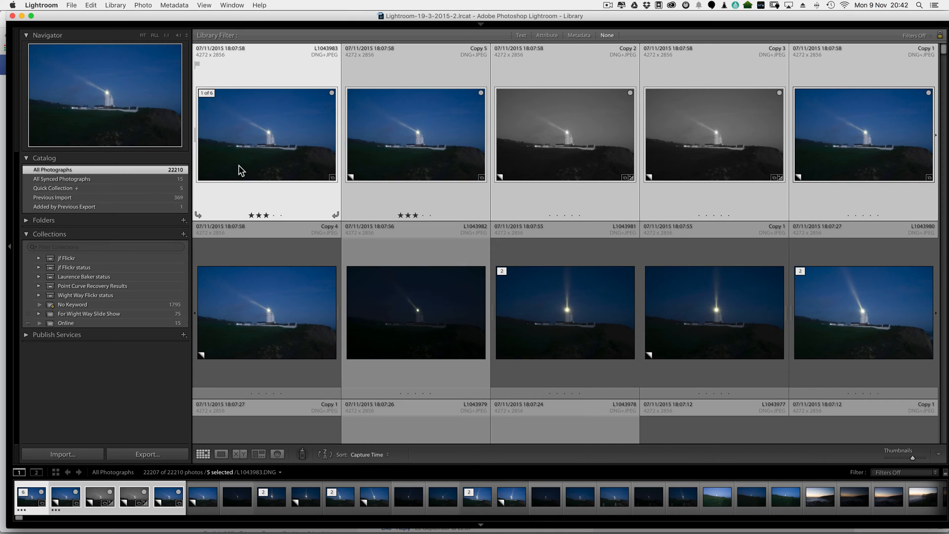
Remove the five selected photos from the Quick Collection, add them back, and check the collection badge on the first thumbnail.
{"action": "left_click", "coordinate": [332, 93]}
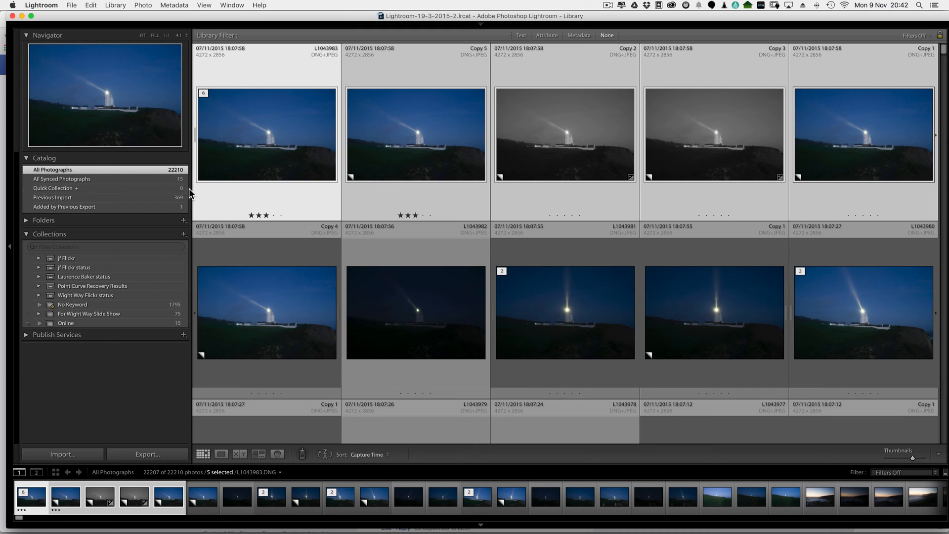
{"action": "key", "text": "b"}
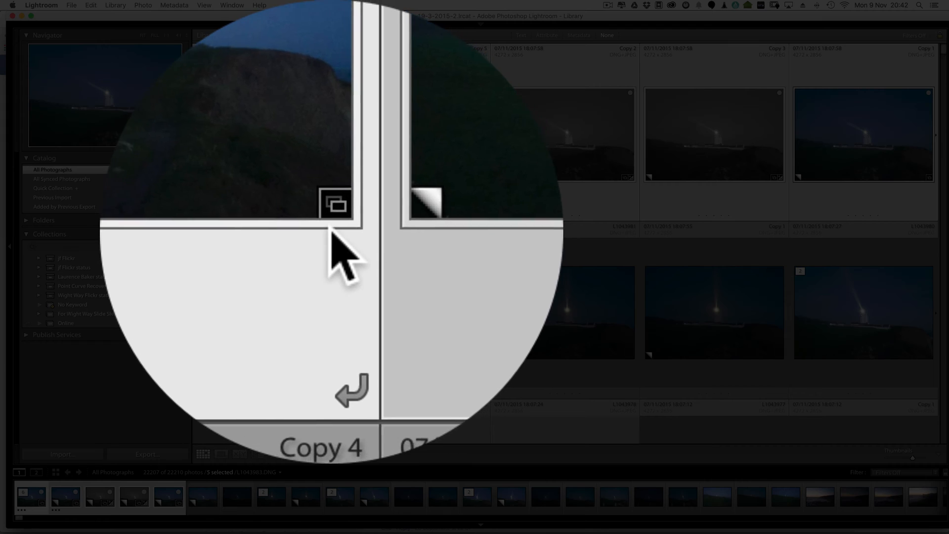
{"action": "left_click", "coordinate": [330, 227]}
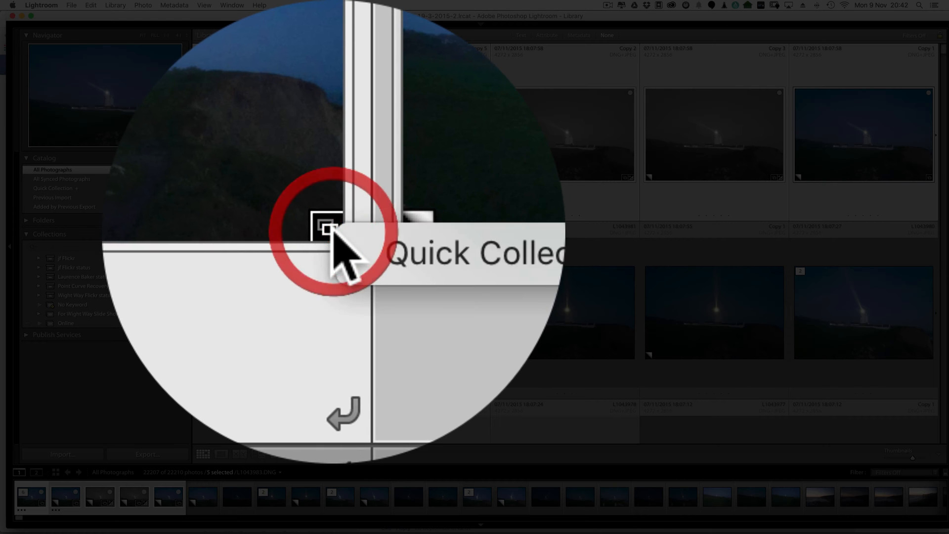
{"action": "key", "text": "Escape"}
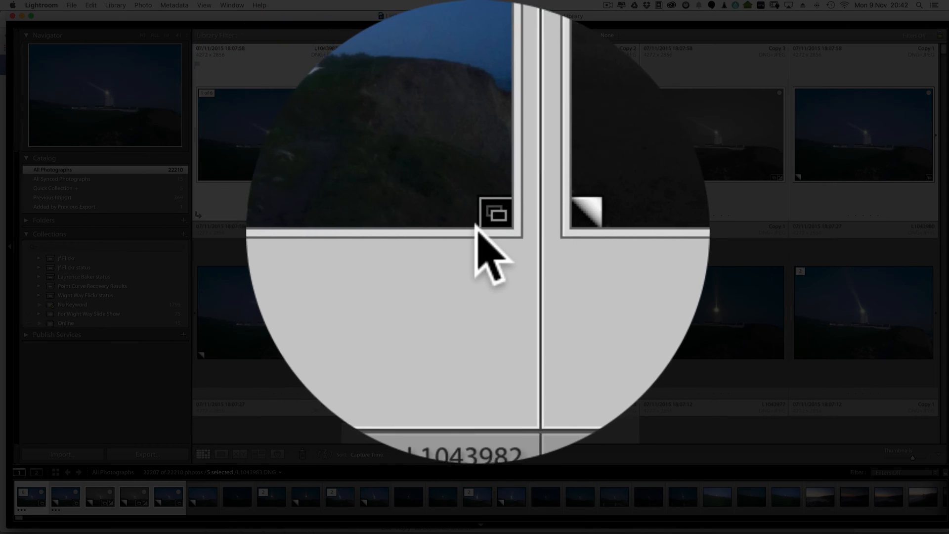
{"action": "left_click", "coordinate": [482, 230]}
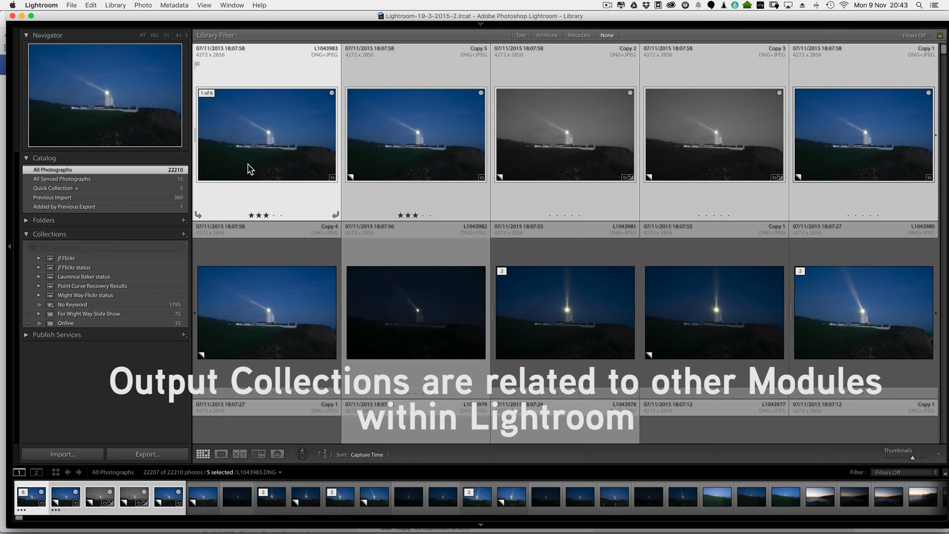
Save the Quick Collection as a collection named "Just to show you", clearing the Quick Collection after saving.
{"action": "left_click", "coordinate": [70, 189]}
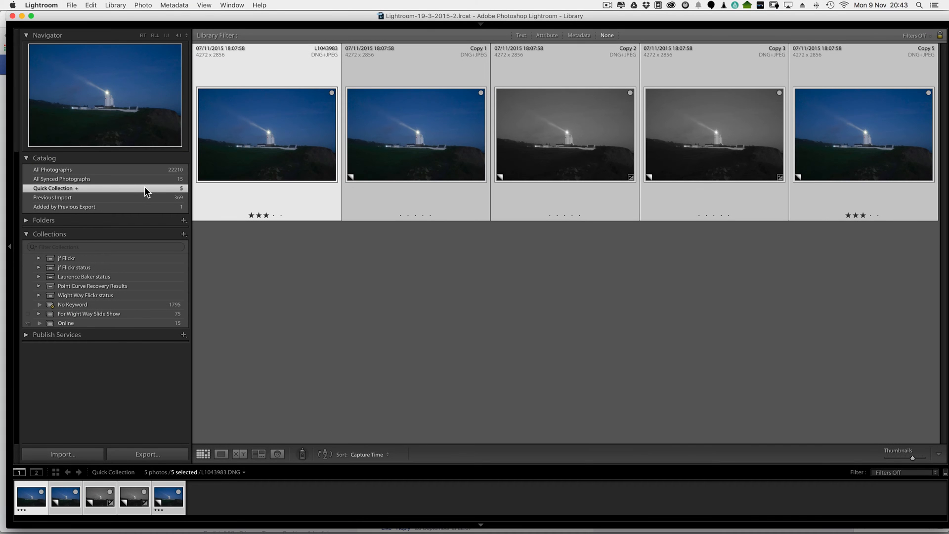
{"action": "right_click", "coordinate": [144, 188]}
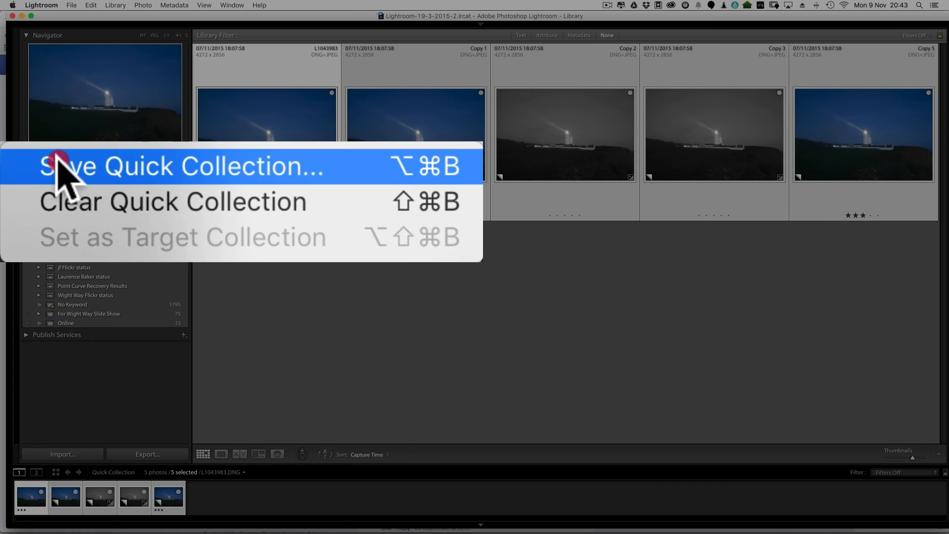
{"action": "left_click", "coordinate": [93, 157]}
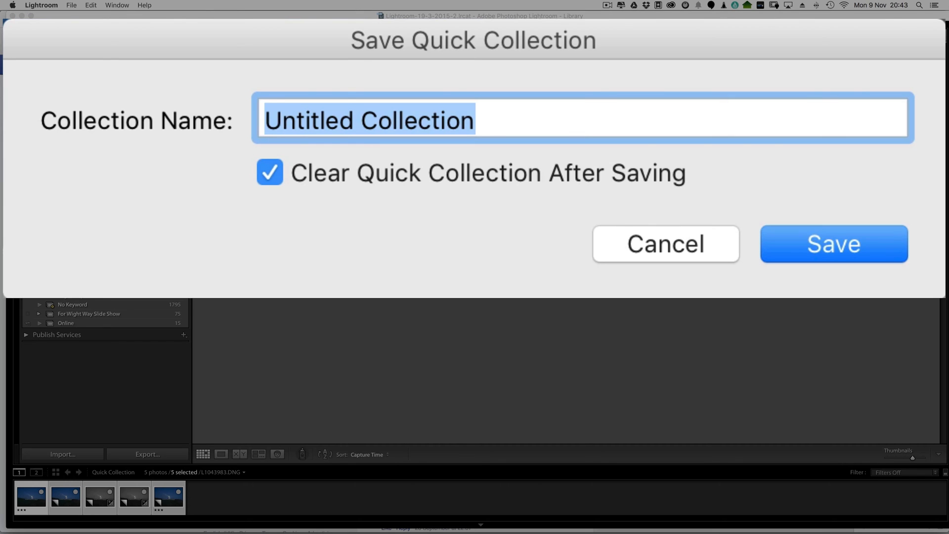
{"action": "type", "text": "Just to show"}
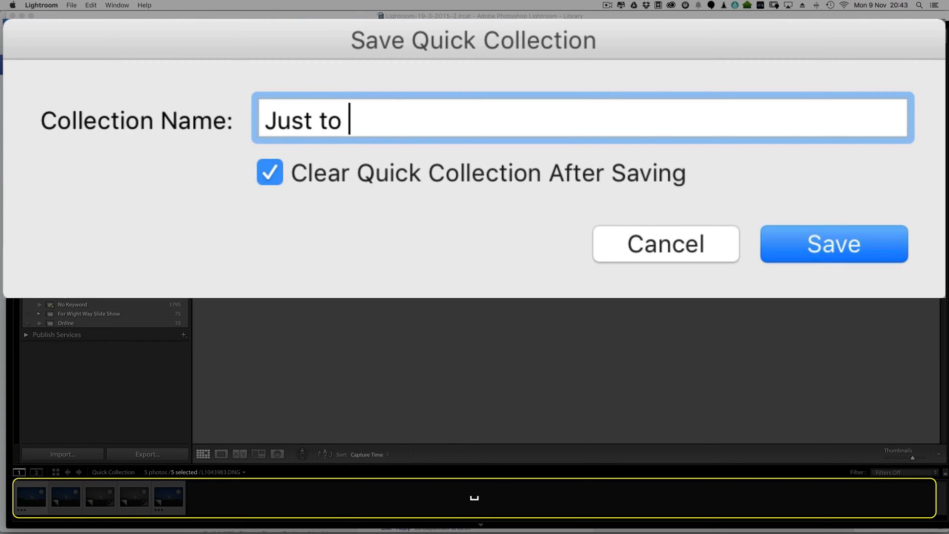
{"action": "type", "text": " you"}
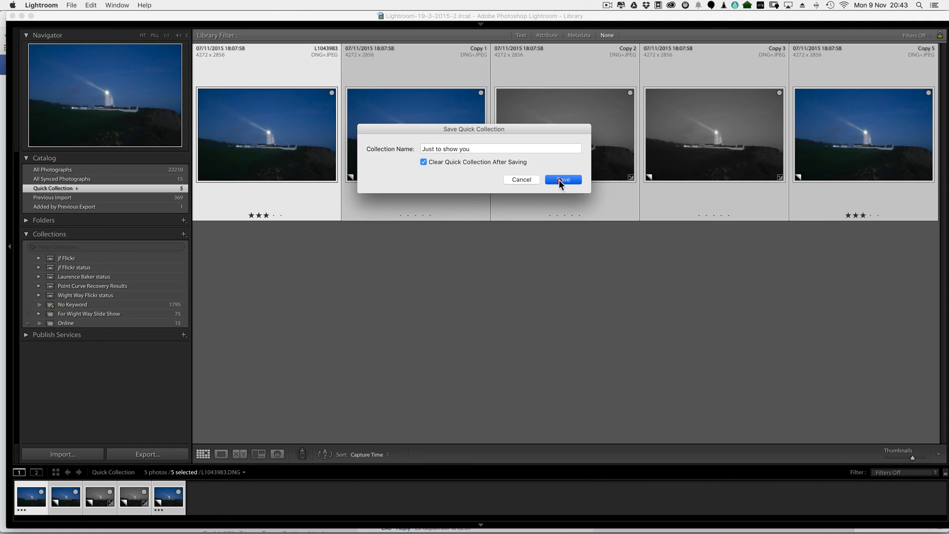
{"action": "left_click", "coordinate": [819, 239]}
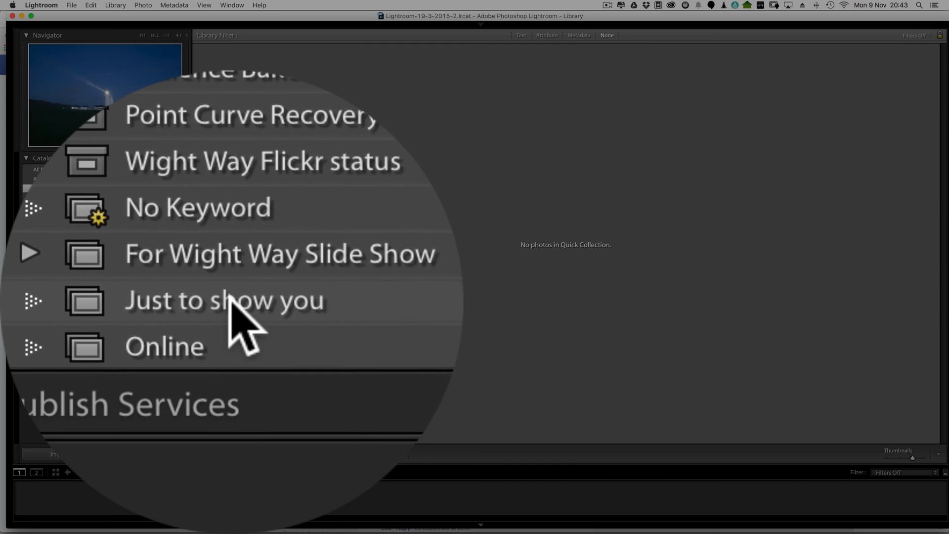
Delete the "Just to show you" collection while leaving its photos in the catalog.
{"action": "left_click", "coordinate": [80, 325]}
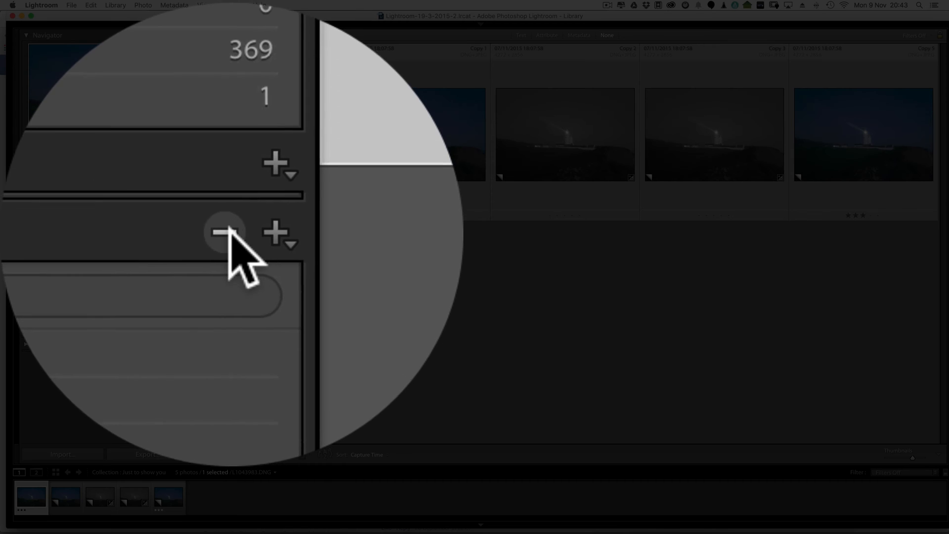
{"action": "left_click", "coordinate": [173, 235]}
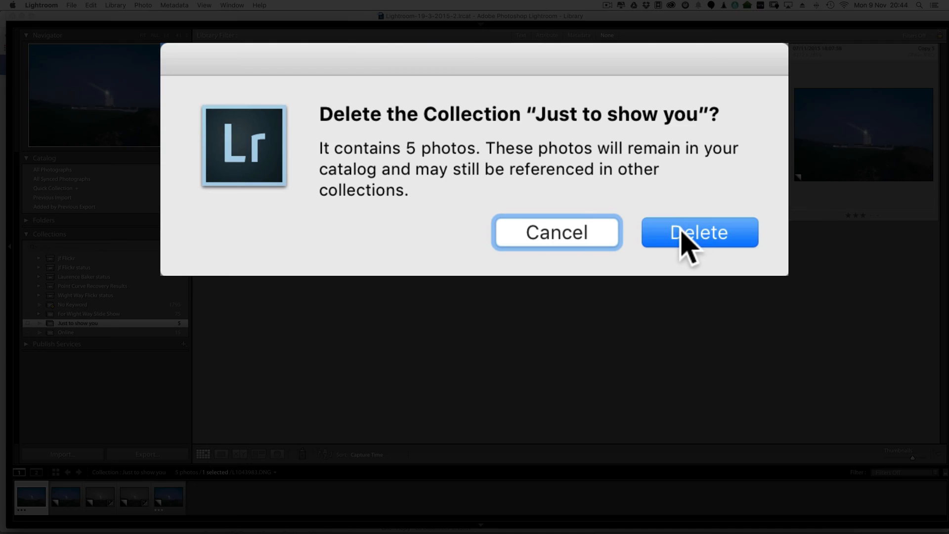
{"action": "left_click", "coordinate": [555, 189]}
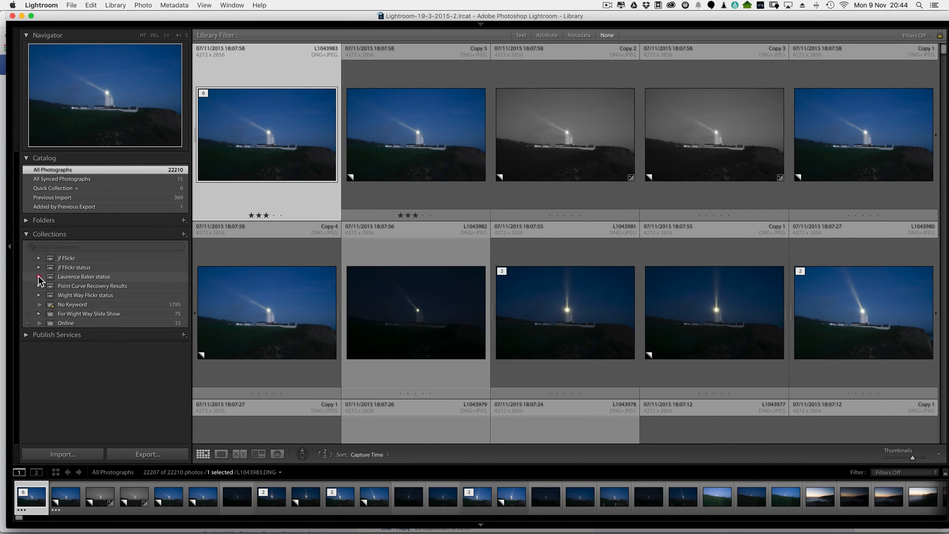
View the collections inside the third collection set and collapse it again.
{"action": "left_click", "coordinate": [38, 275]}
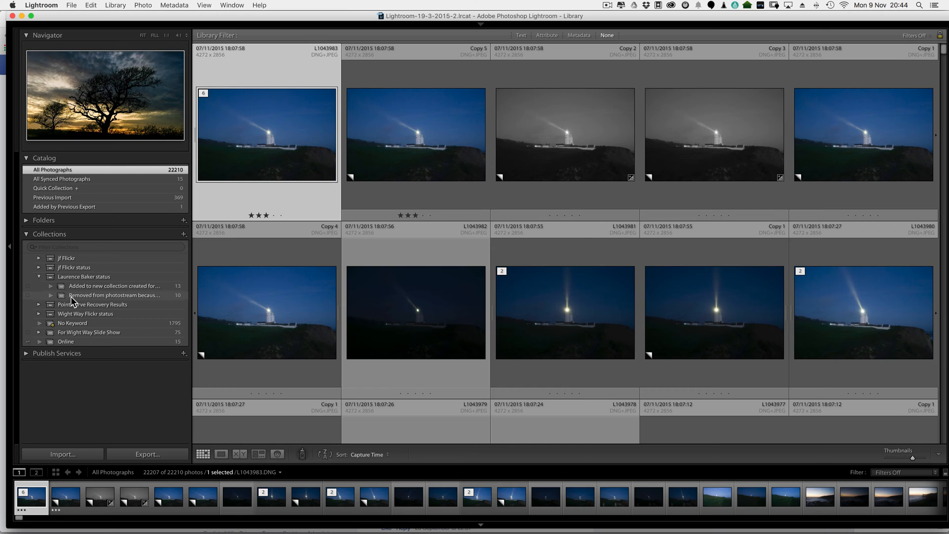
{"action": "left_click", "coordinate": [39, 274]}
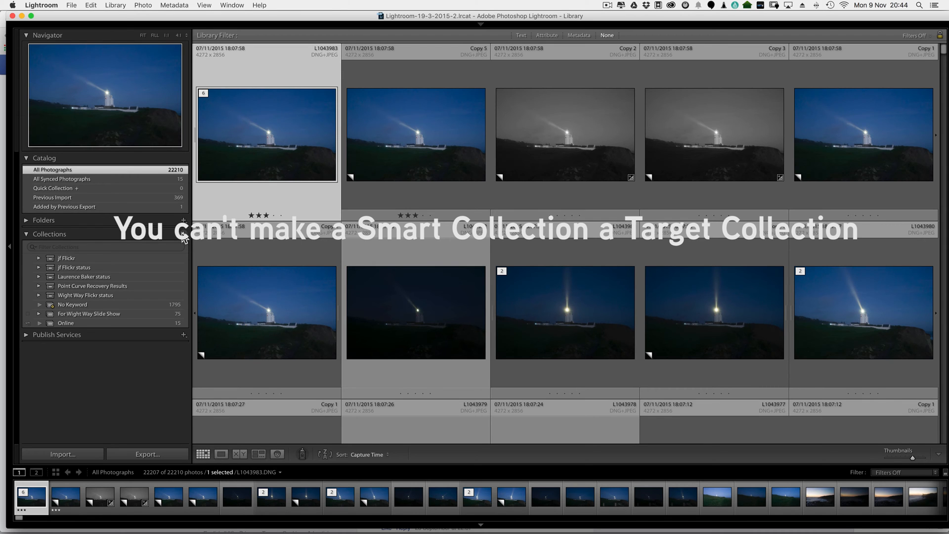
Start a new collection named "Target Example" and leave it outside any collection set.
{"action": "left_click", "coordinate": [116, 5]}
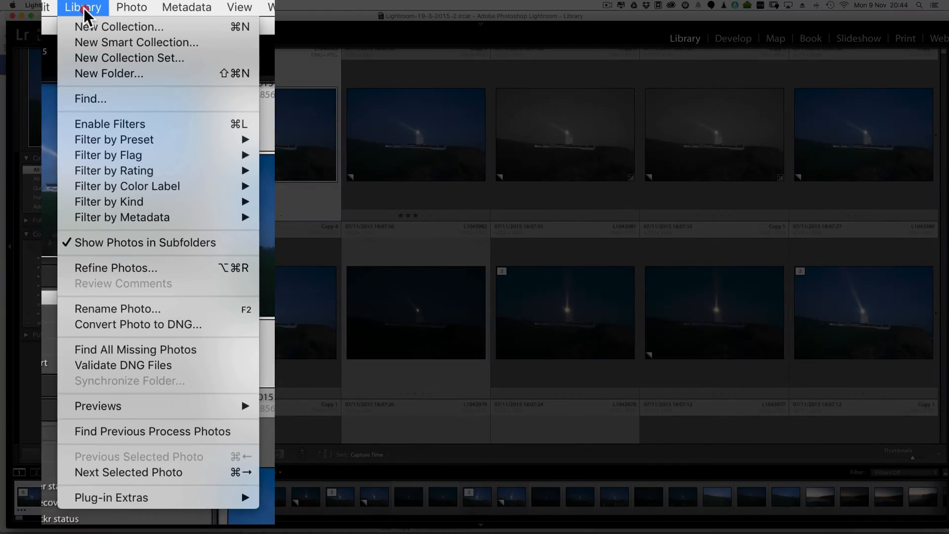
{"action": "left_click", "coordinate": [76, 10]}
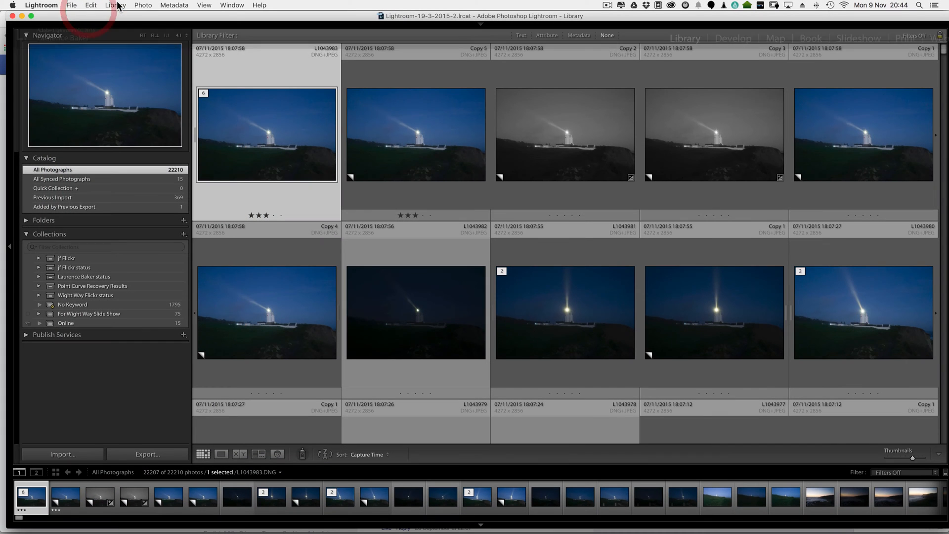
{"action": "left_click", "coordinate": [183, 236]}
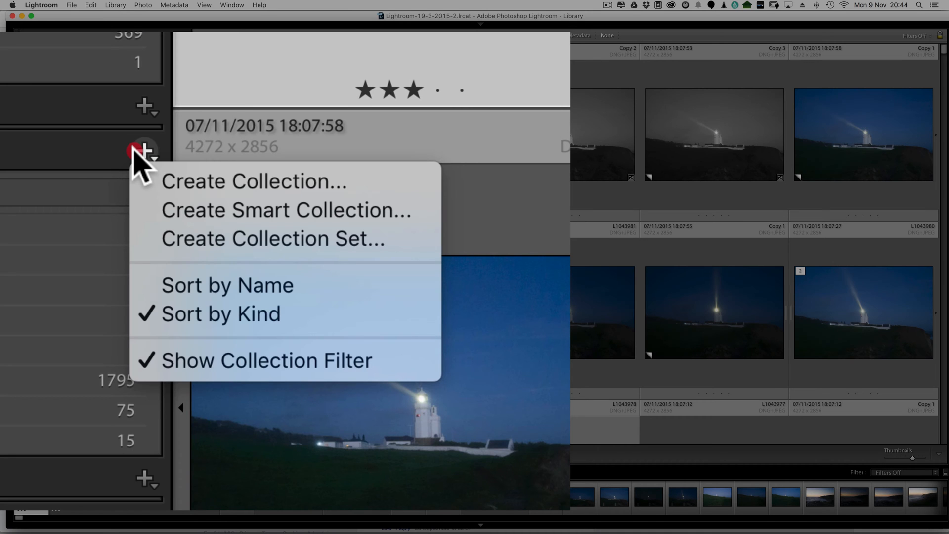
{"action": "left_click", "coordinate": [163, 188]}
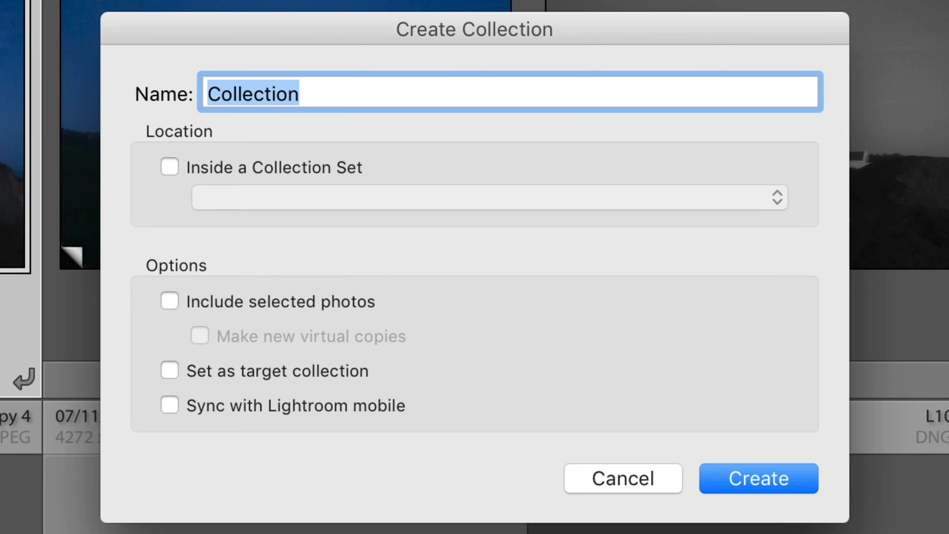
{"action": "type", "text": "Target Example"}
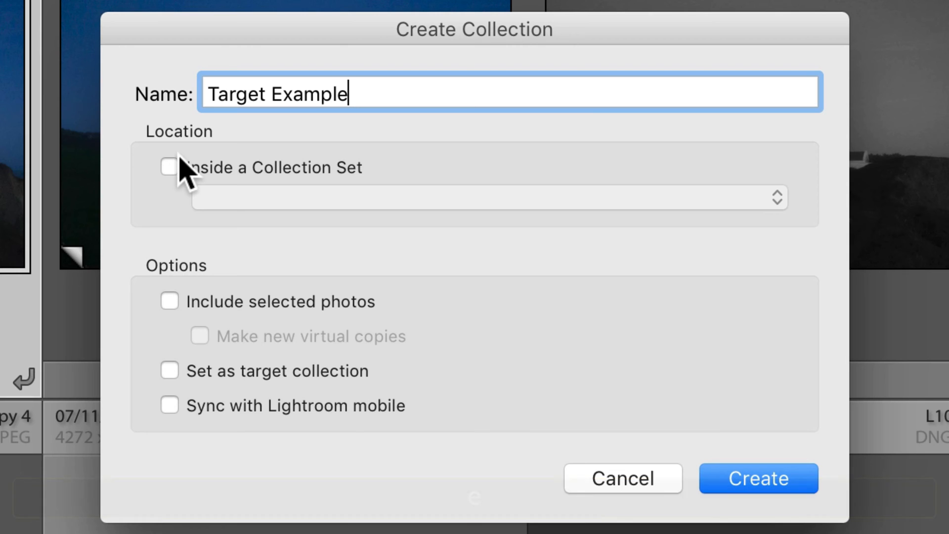
{"action": "left_click", "coordinate": [169, 167]}
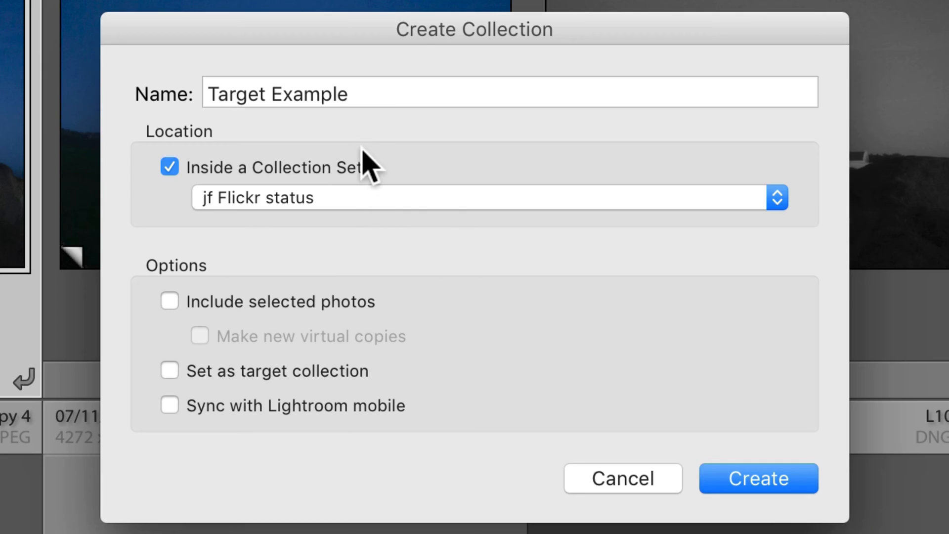
{"action": "left_click", "coordinate": [168, 166]}
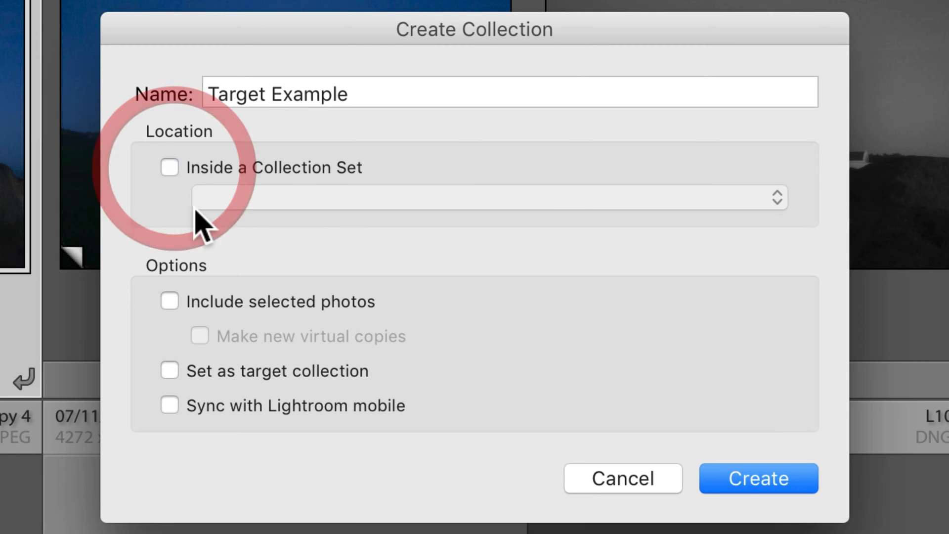
Exclude the selected photos, set the new collection as the target collection, create it and open it.
{"action": "left_click", "coordinate": [170, 303]}
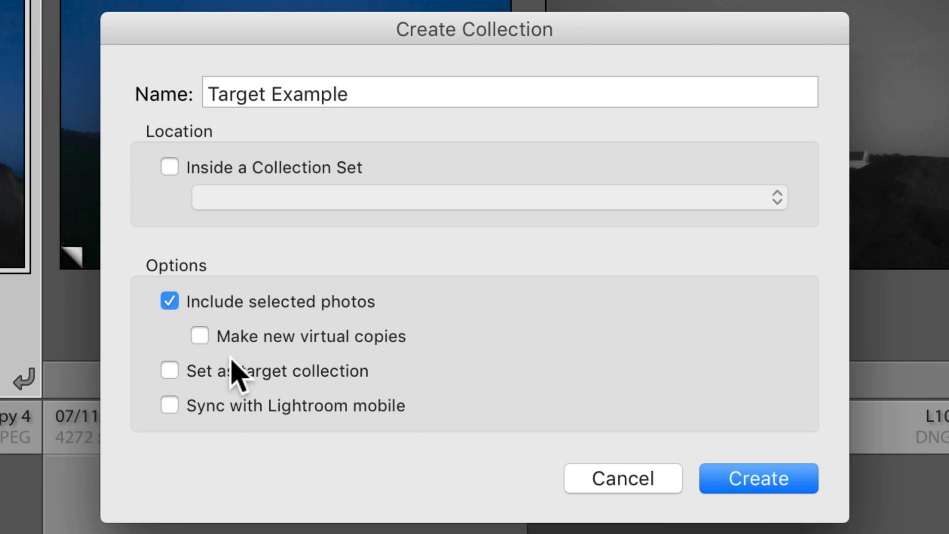
{"action": "left_click", "coordinate": [169, 303]}
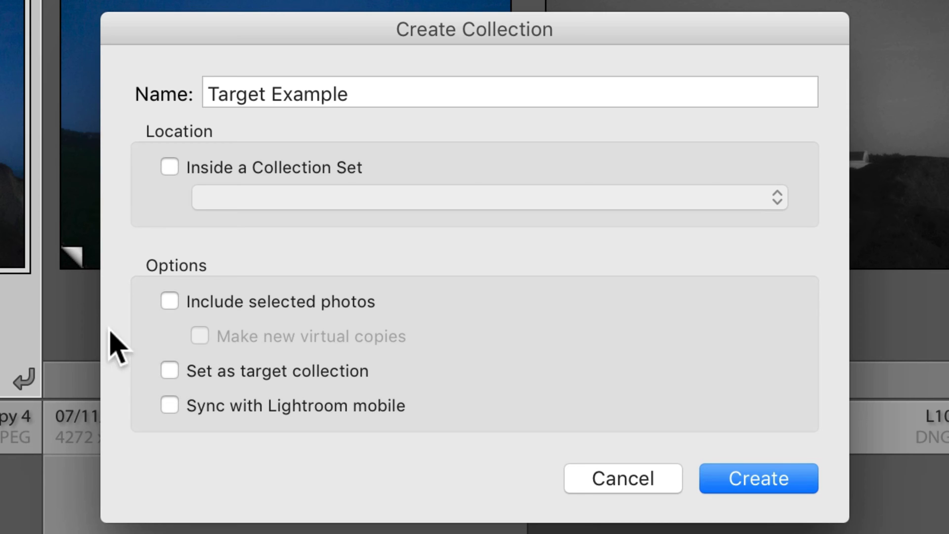
{"action": "left_click", "coordinate": [169, 370]}
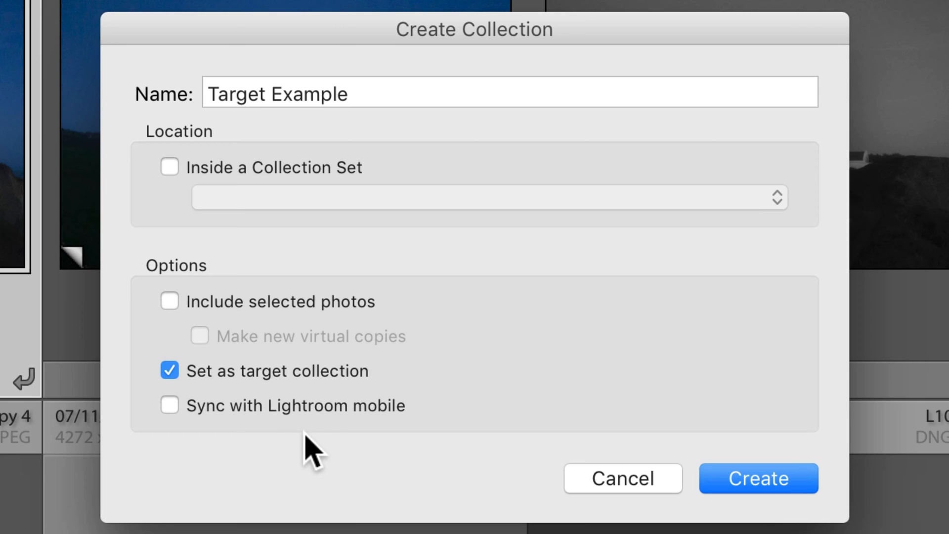
{"action": "left_click", "coordinate": [737, 481]}
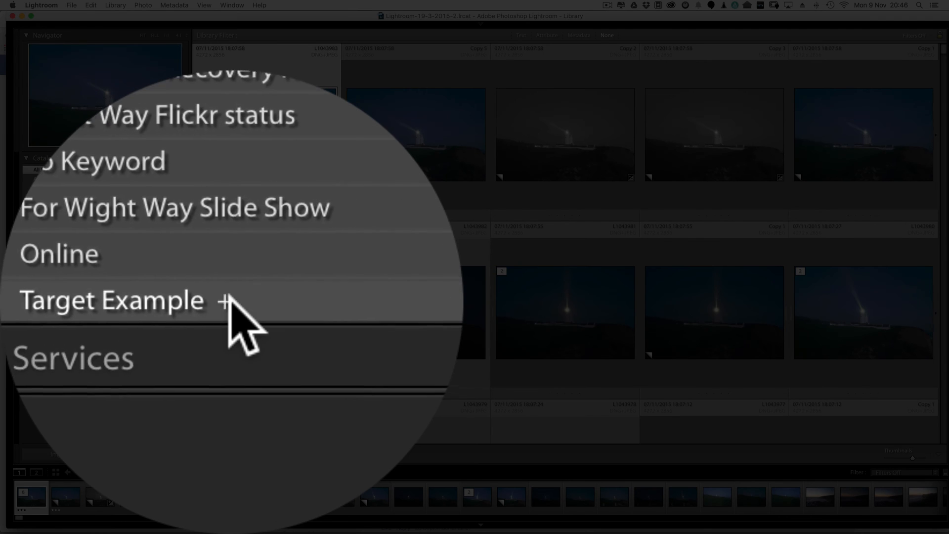
{"action": "left_click", "coordinate": [95, 332]}
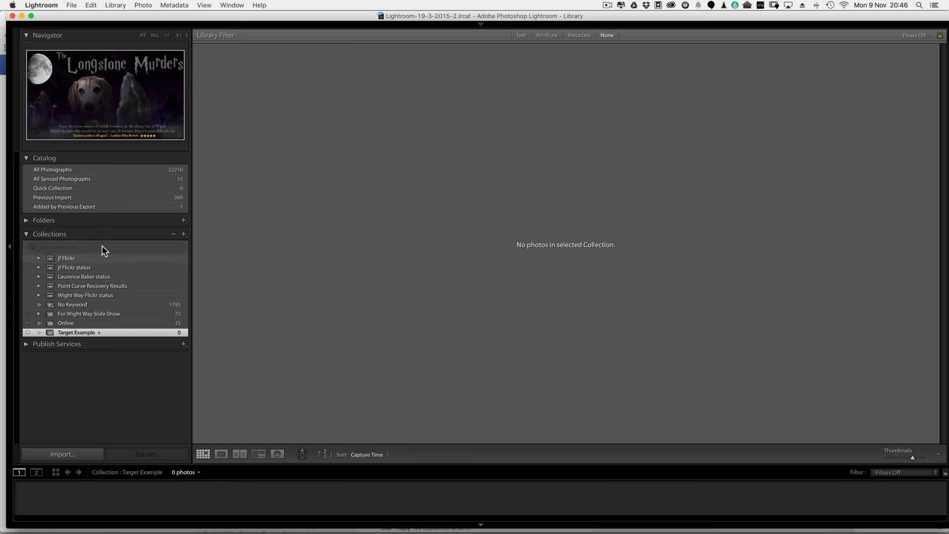
From All Photographs, add L1043982, L1043981 and its Copy 1, Copy 5 of L1043983, and L1043983 to the target collection.
{"action": "left_click", "coordinate": [62, 169]}
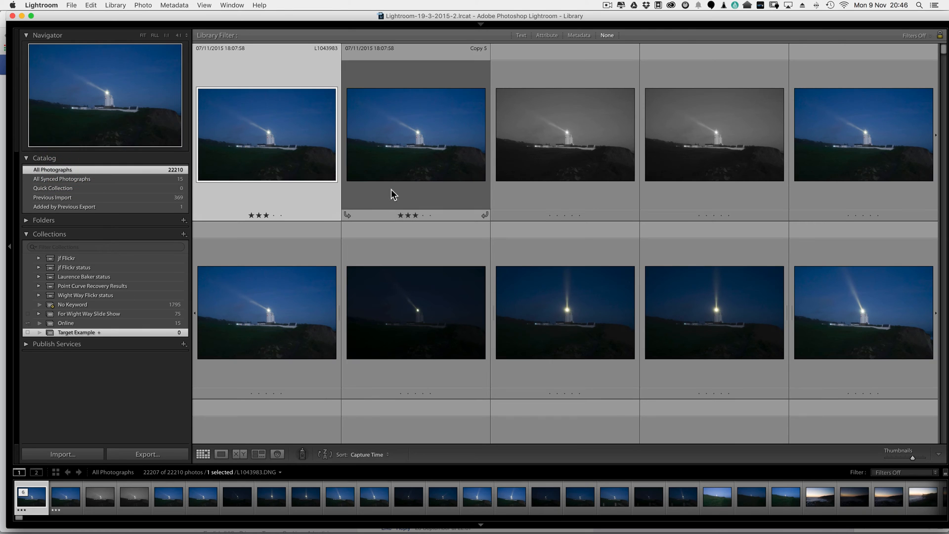
{"action": "left_click", "coordinate": [389, 305]}
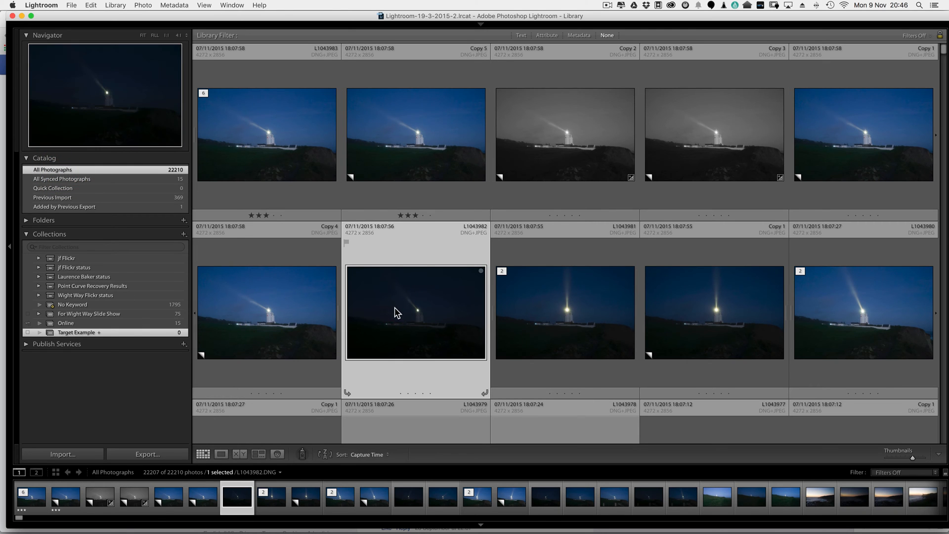
{"action": "key", "text": "b"}
{"action": "left_click", "coordinate": [534, 315]}
{"action": "key", "text": "b"}
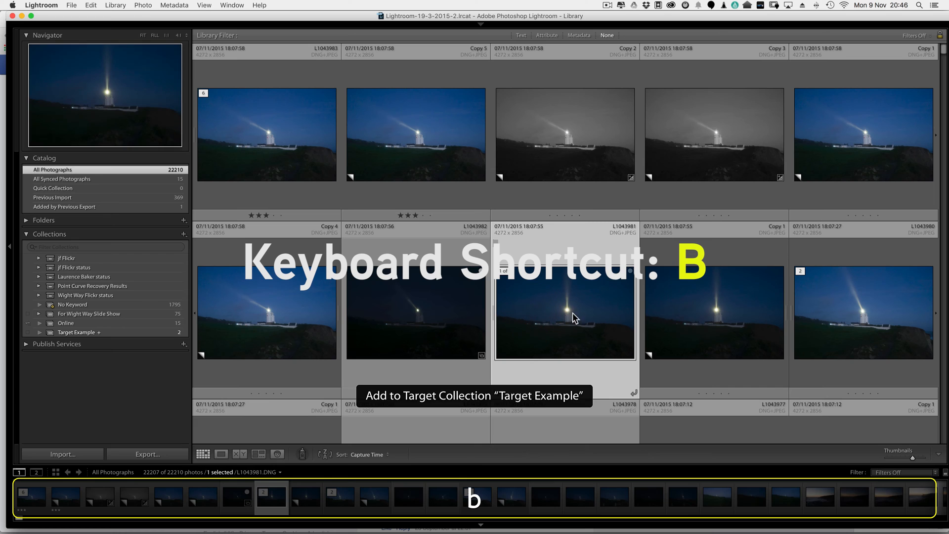
{"action": "left_click", "coordinate": [692, 319]}
{"action": "key", "text": "b"}
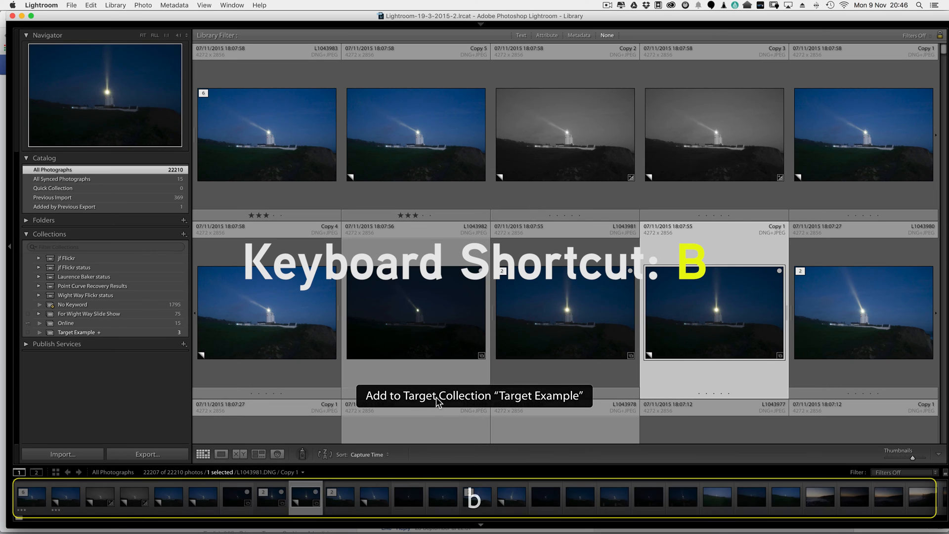
{"action": "left_click", "coordinate": [409, 155]}
{"action": "key", "text": "b"}
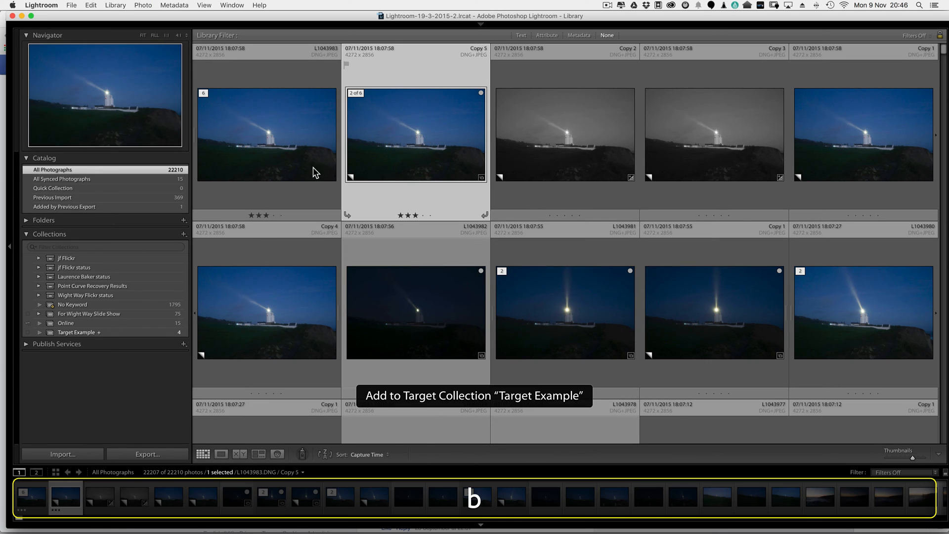
{"action": "left_click", "coordinate": [241, 159]}
{"action": "key", "text": "b"}
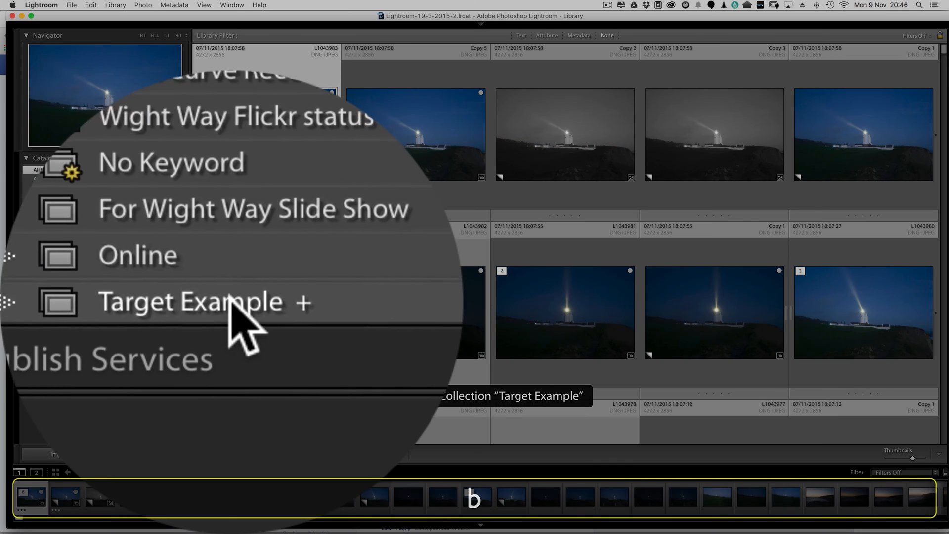
View the photos in the Target Example collection and look over the commands available for it.
{"action": "left_click", "coordinate": [94, 335]}
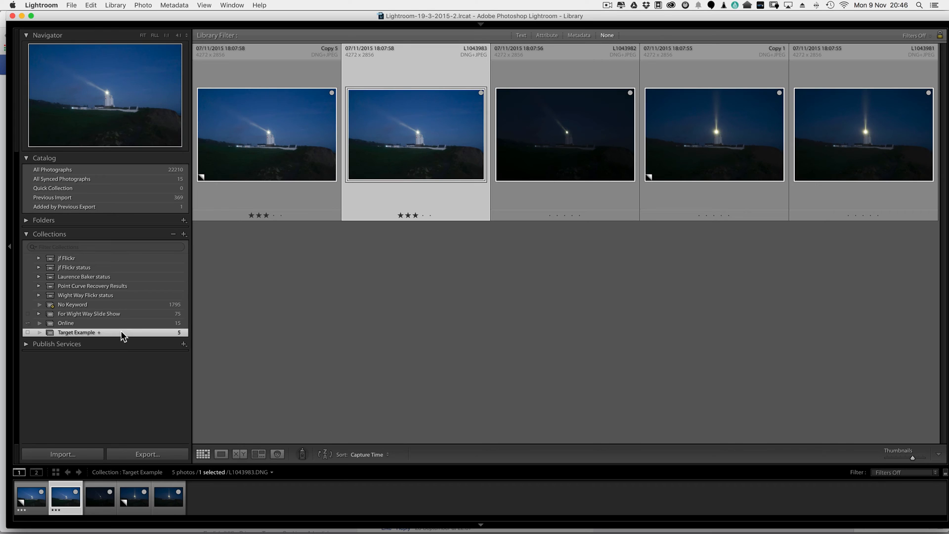
{"action": "right_click", "coordinate": [122, 332]}
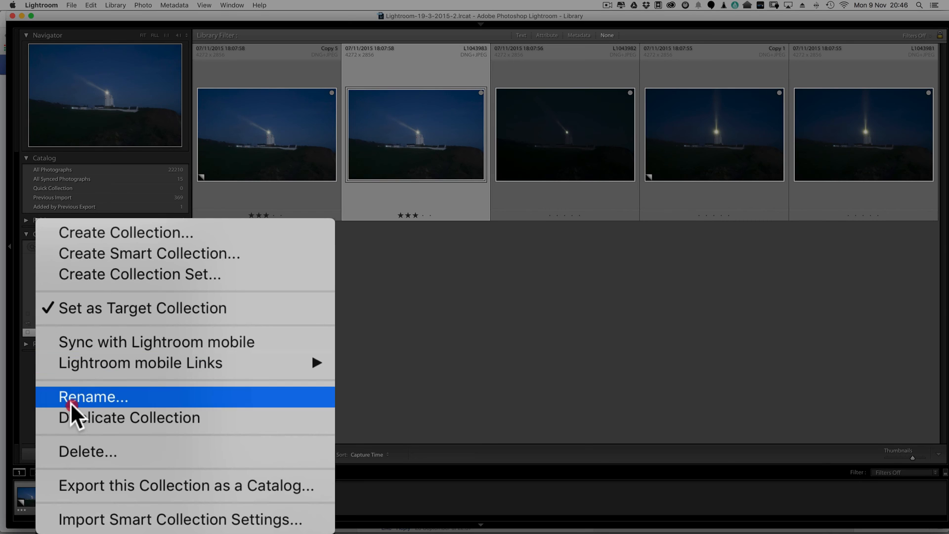
{"action": "left_click", "coordinate": [35, 433]}
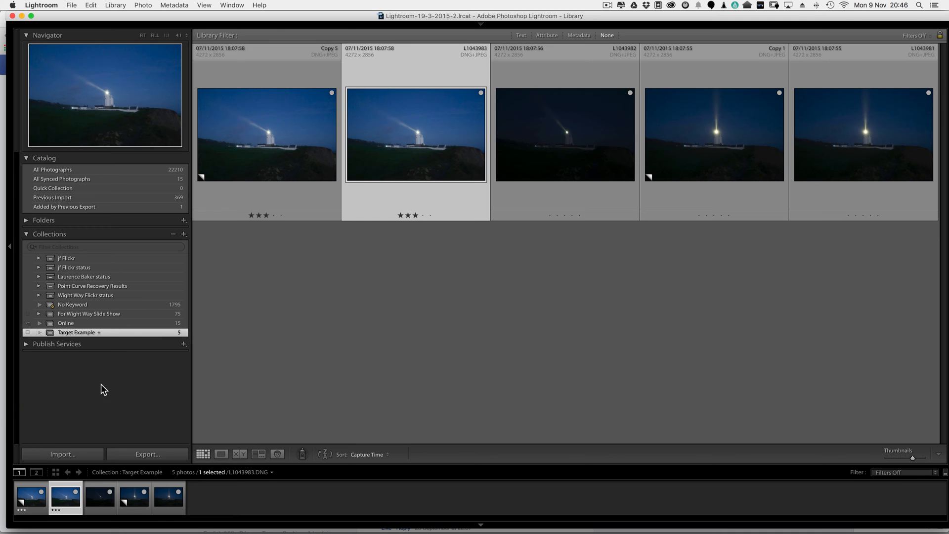
Add L1043982 and Copy 5 of L1043983 from All Photographs directly onto the Target Example collection.
{"action": "left_click", "coordinate": [49, 170]}
{"action": "left_click_drag", "start_coordinate": [461, 293], "coordinate": [148, 333]}
{"action": "left_click_drag", "start_coordinate": [407, 159], "coordinate": [127, 332]}
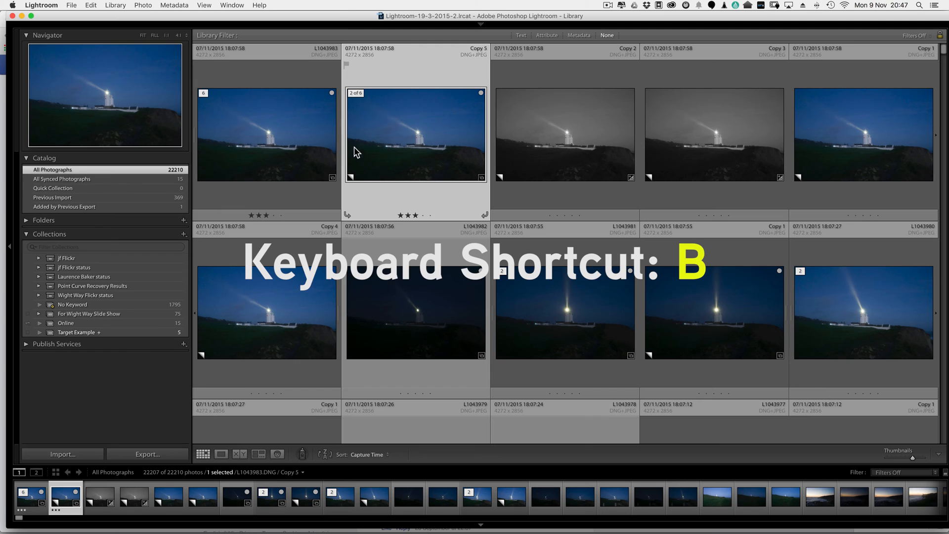
Look over the save, clear and target commands available for the Quick Collection.
{"action": "right_click", "coordinate": [167, 187]}
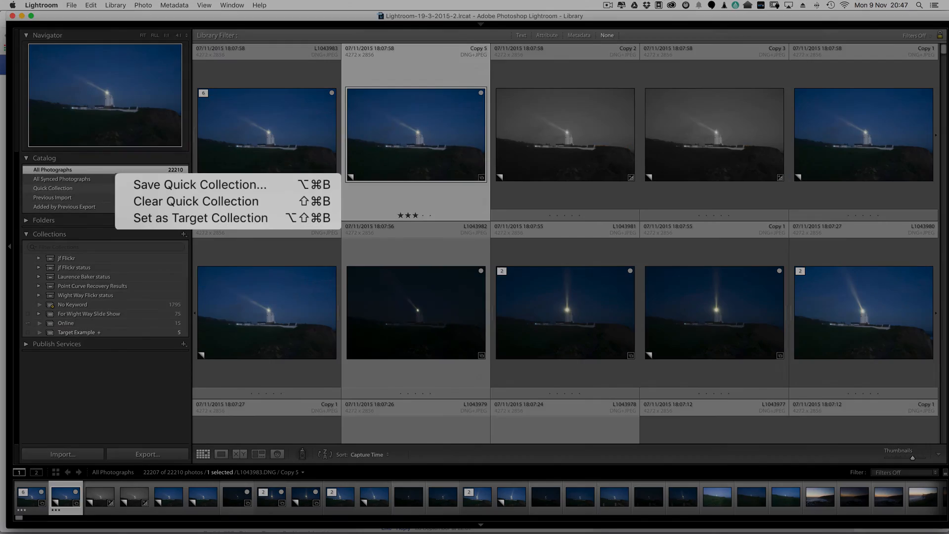
{"action": "left_click", "coordinate": [154, 188]}
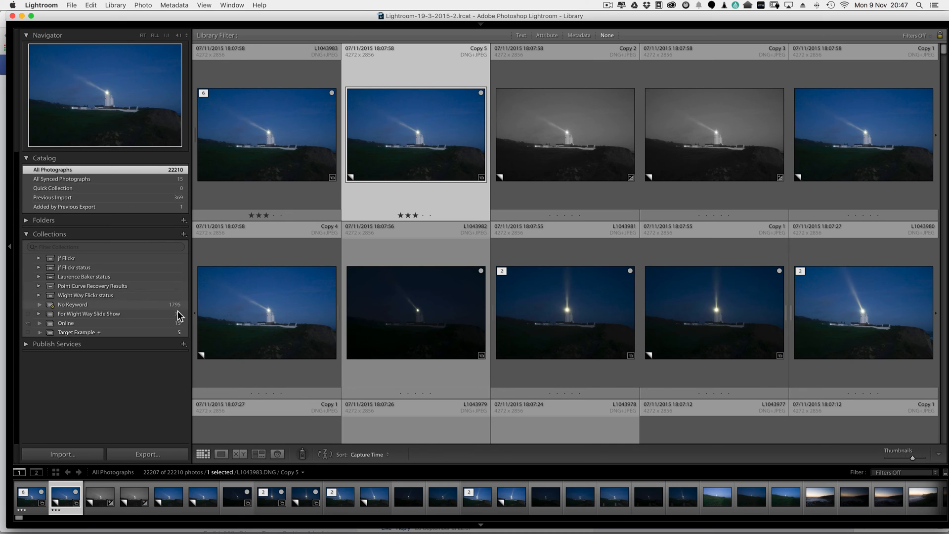
Try the options for exporting the Target Example collection as a catalog, toggling negative files and smart previews, and cancel the export.
{"action": "left_click", "coordinate": [159, 333]}
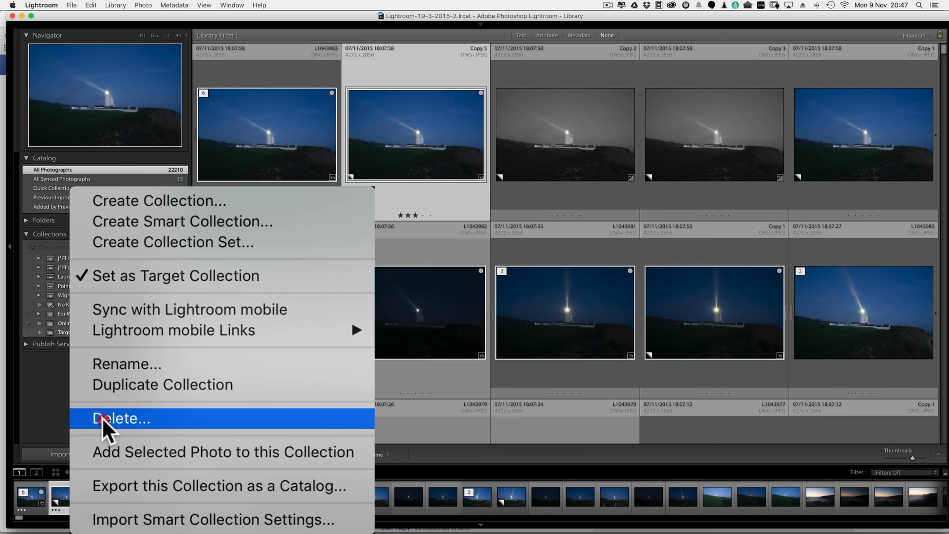
{"action": "left_click", "coordinate": [132, 486]}
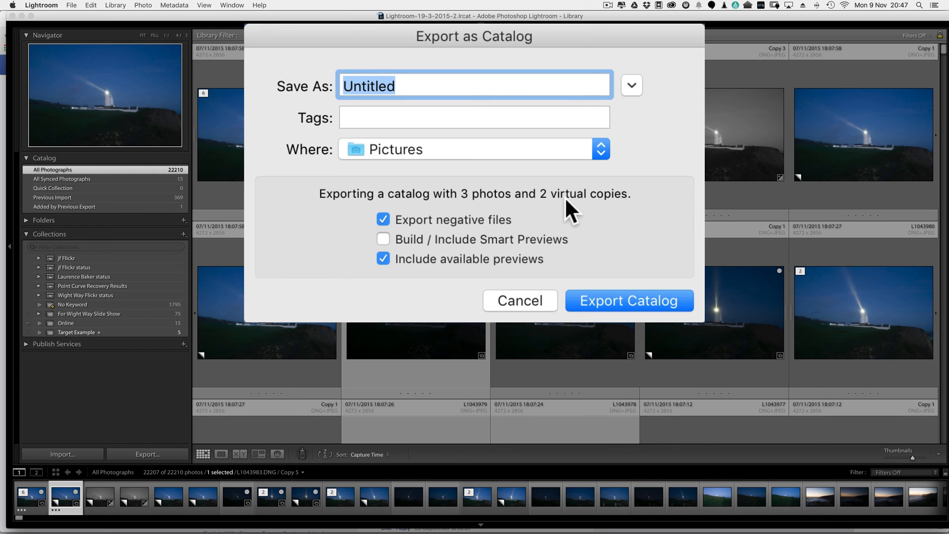
{"action": "left_click", "coordinate": [383, 237]}
{"action": "left_click", "coordinate": [384, 218]}
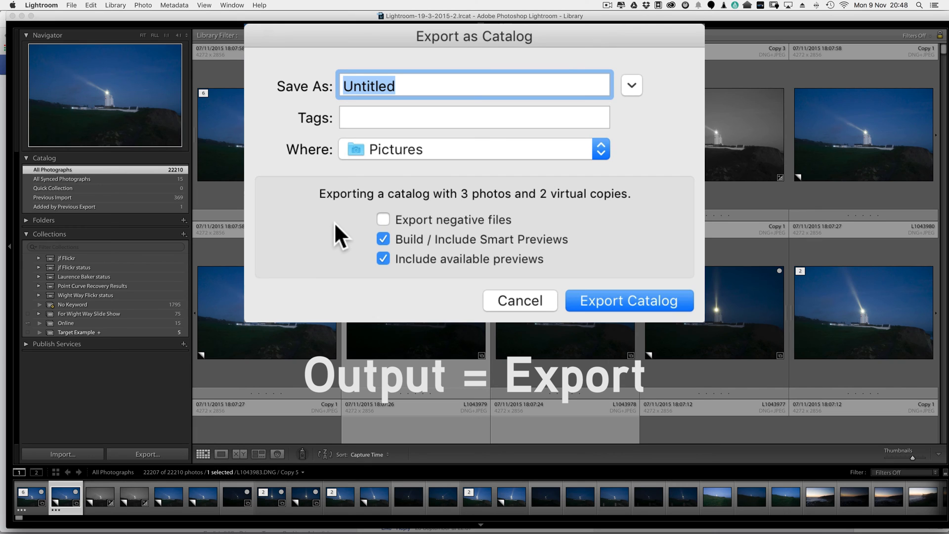
{"action": "left_click", "coordinate": [382, 218]}
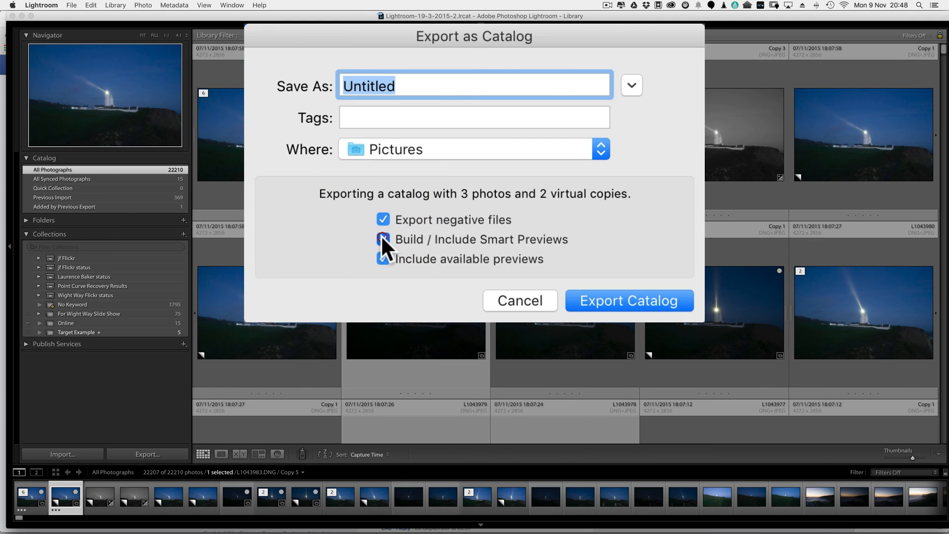
{"action": "left_click", "coordinate": [381, 238]}
{"action": "left_click", "coordinate": [489, 301]}
Look over the commands available for the For Wight Way Slide Show collection.
{"action": "right_click", "coordinate": [96, 319]}
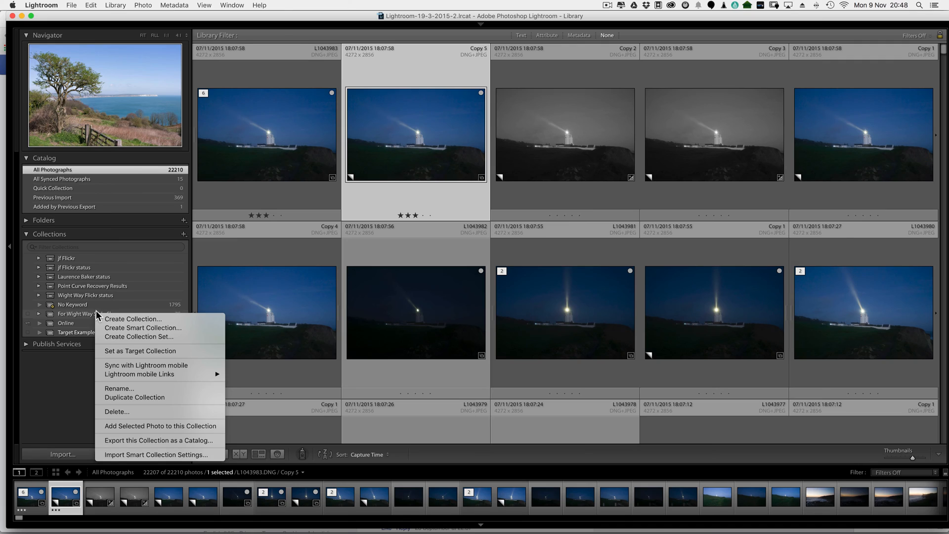
{"action": "left_click", "coordinate": [96, 310]}
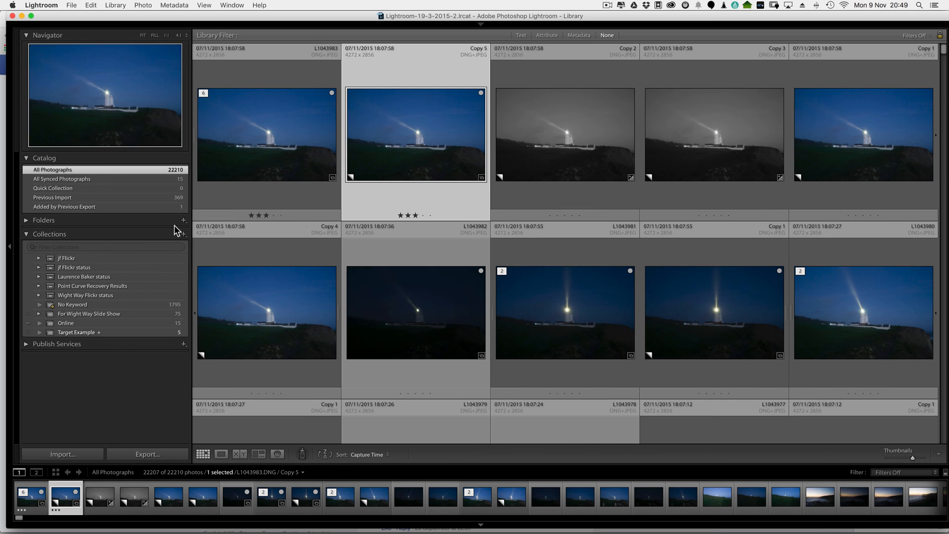
Start a smart collection outside any collection set, matching all rules, with the rating greater than or equal to three stars.
{"action": "left_click", "coordinate": [183, 234]}
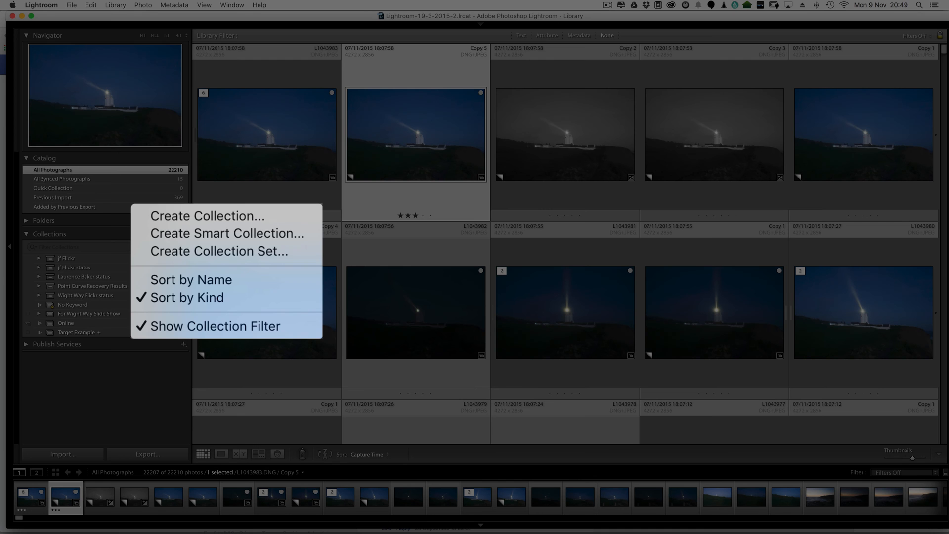
{"action": "left_click", "coordinate": [191, 233]}
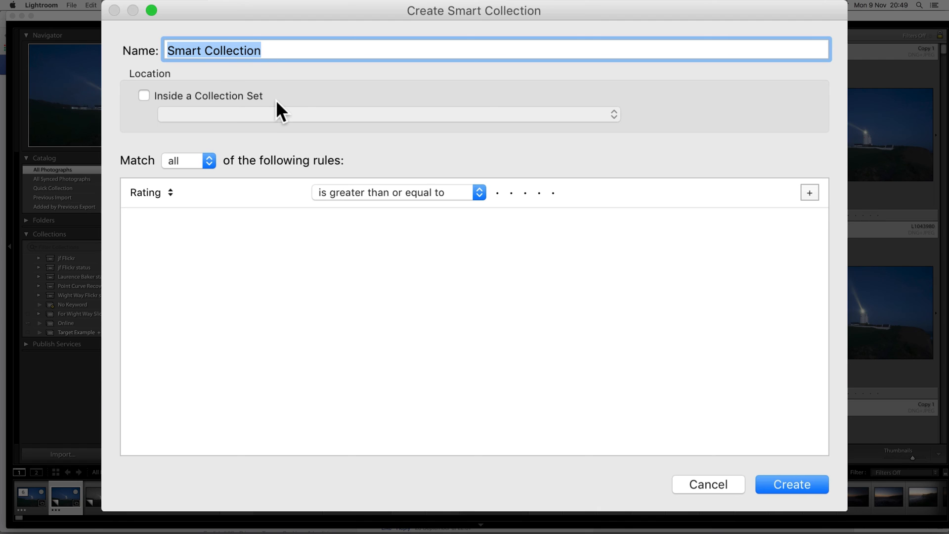
{"action": "left_click", "coordinate": [143, 97]}
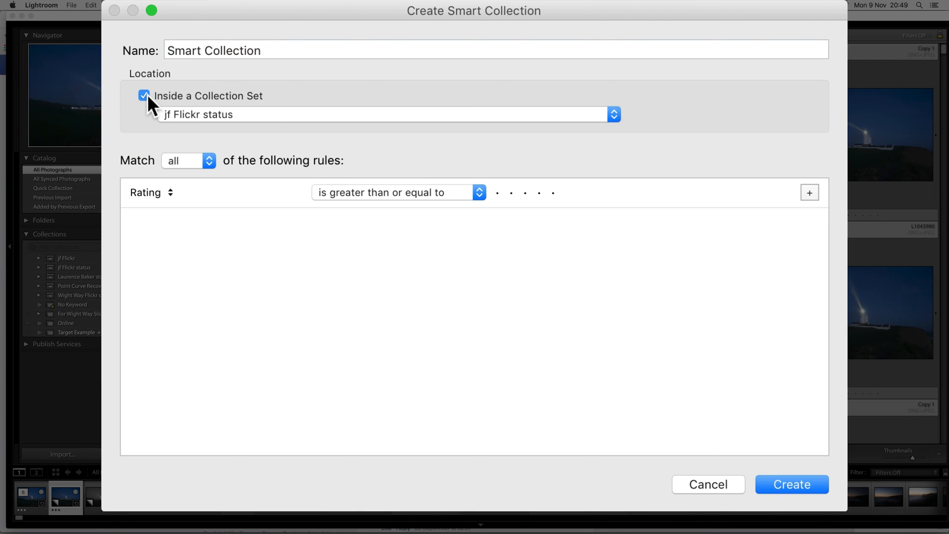
{"action": "left_click", "coordinate": [140, 93]}
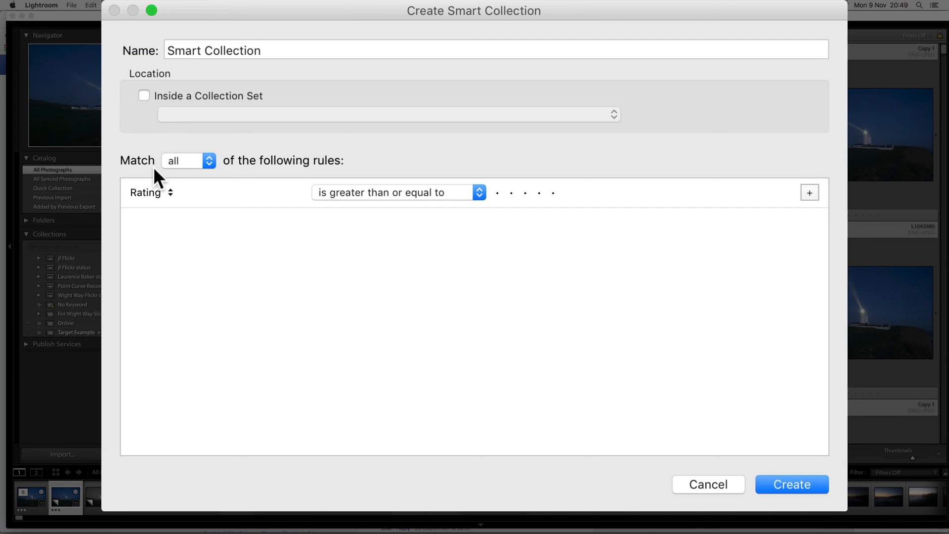
{"action": "left_click", "coordinate": [209, 161]}
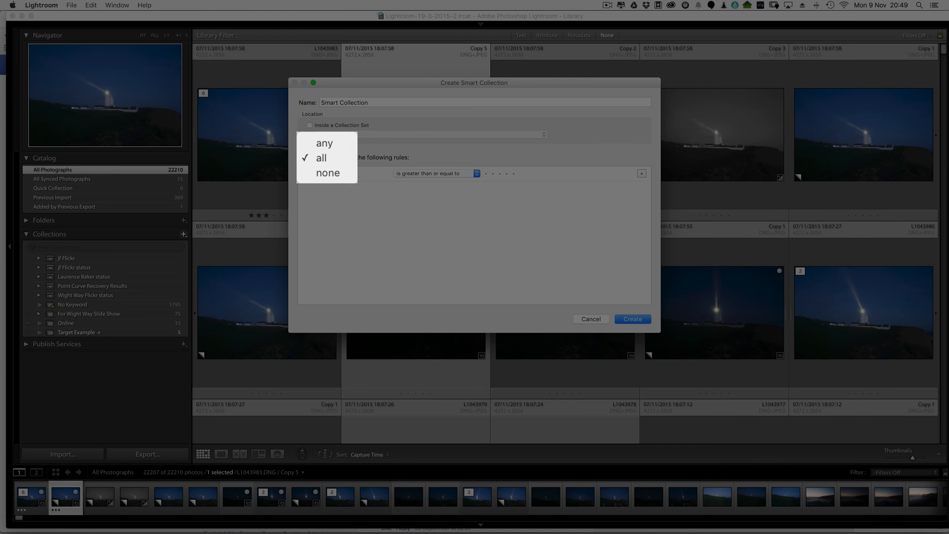
{"action": "left_click", "coordinate": [355, 156]}
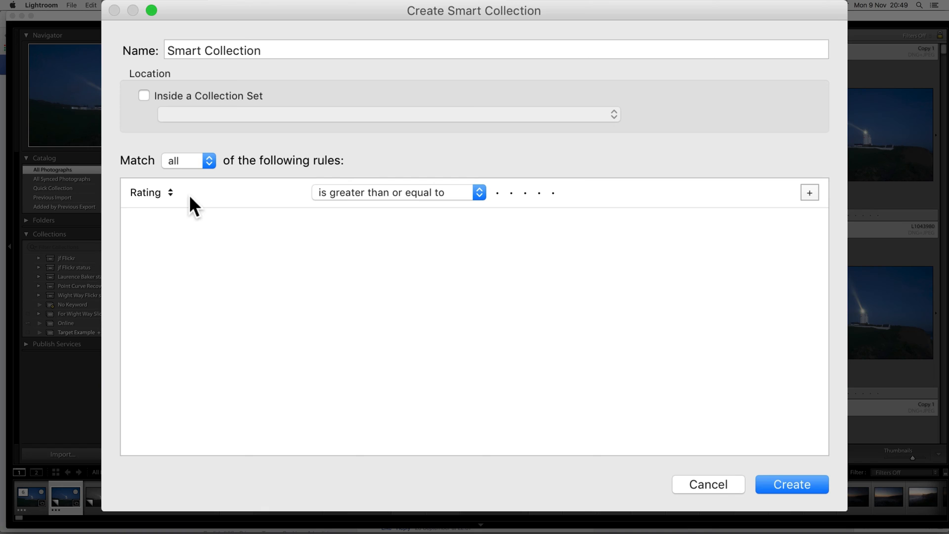
{"action": "left_click", "coordinate": [146, 192]}
{"action": "left_click", "coordinate": [526, 193]}
Add a second rule for keywords containing Wight and create the smart collection with the default name.
{"action": "left_click", "coordinate": [810, 191]}
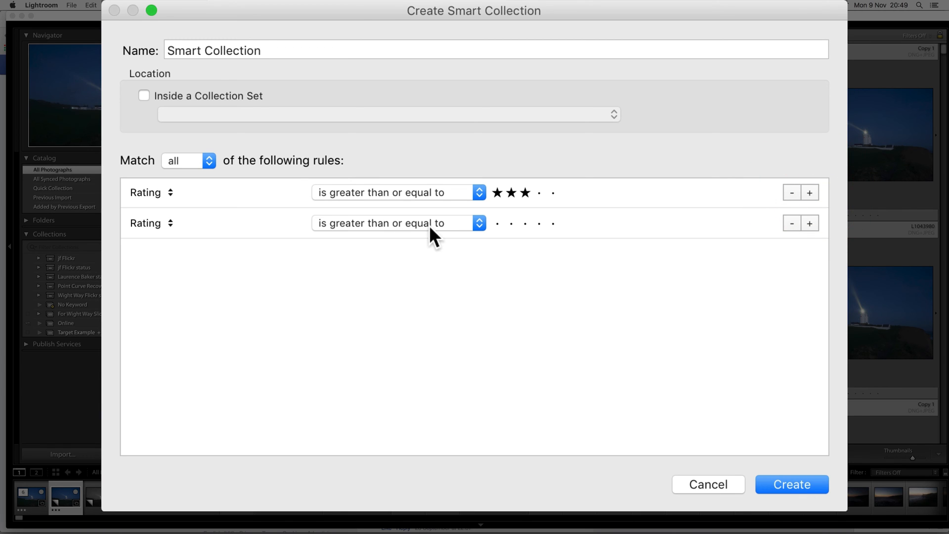
{"action": "left_click", "coordinate": [145, 223]}
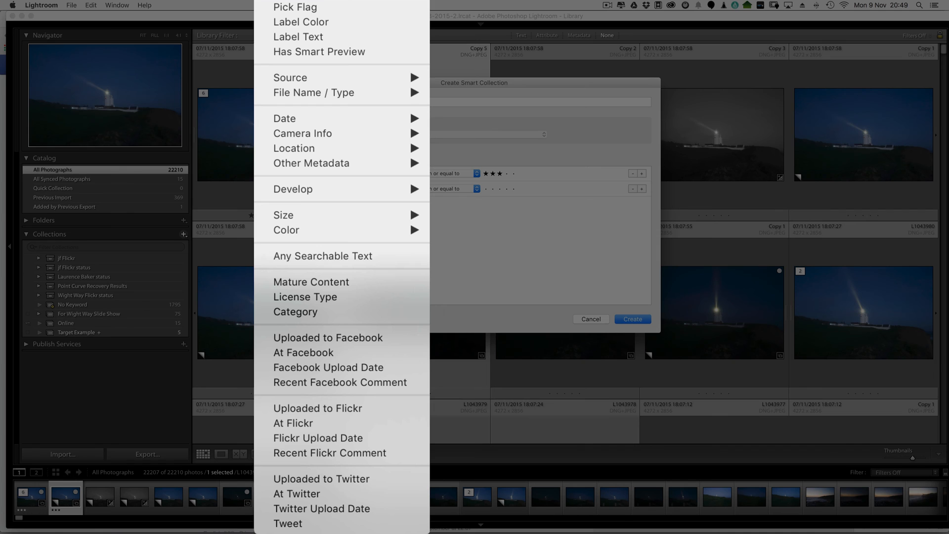
{"action": "mouse_move", "coordinate": [318, 274]}
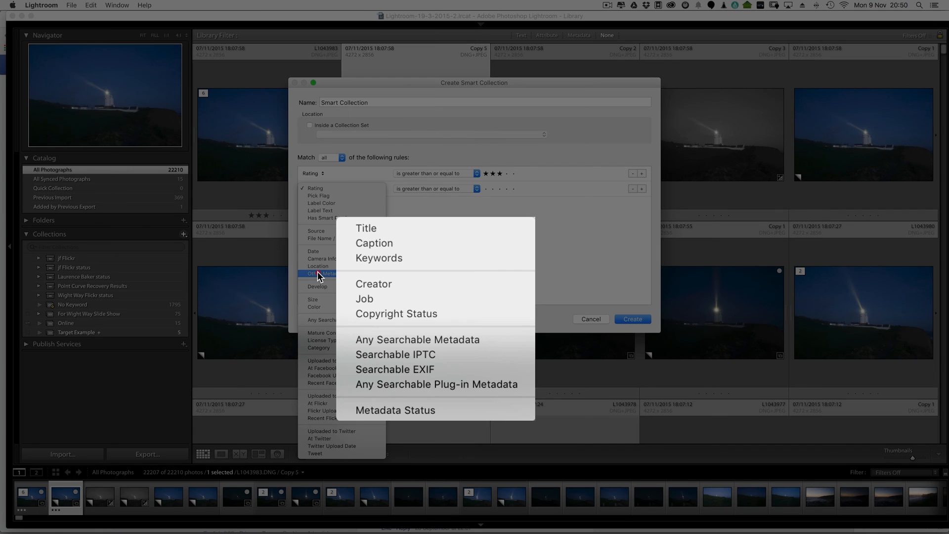
{"action": "left_click", "coordinate": [390, 255]}
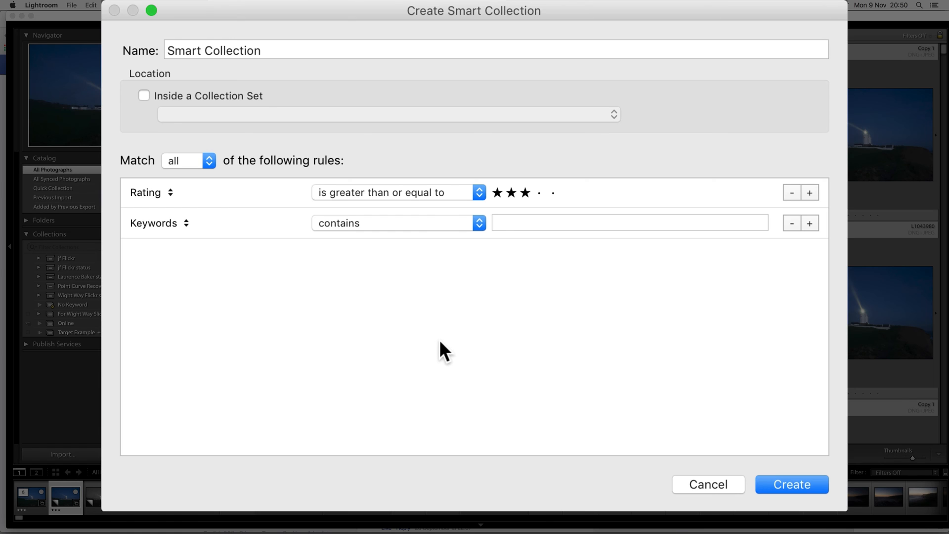
{"action": "left_click", "coordinate": [561, 222]}
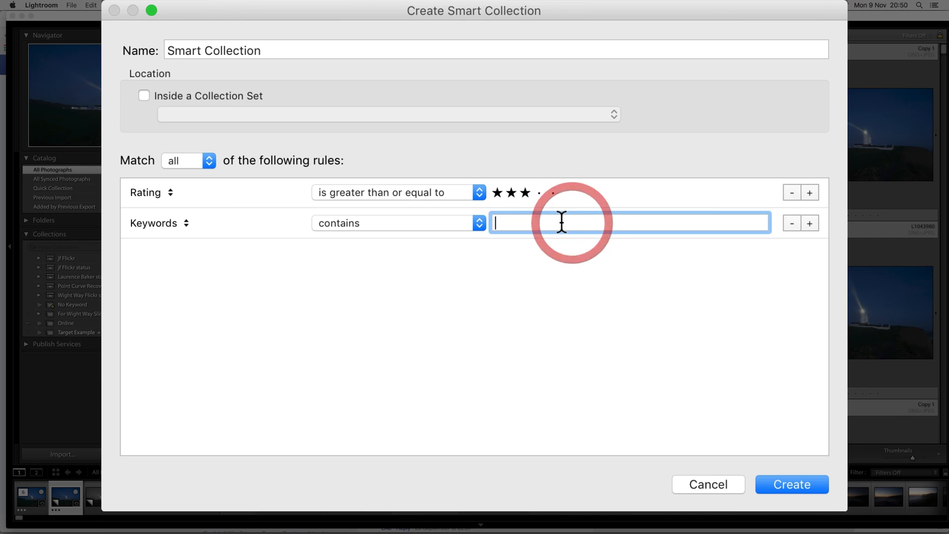
{"action": "type", "text": "Wight"}
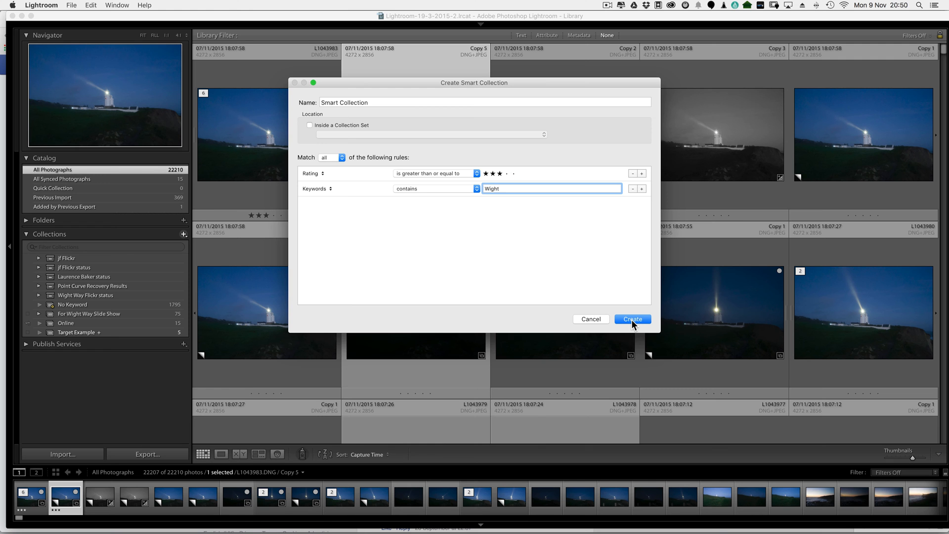
{"action": "left_click", "coordinate": [790, 485]}
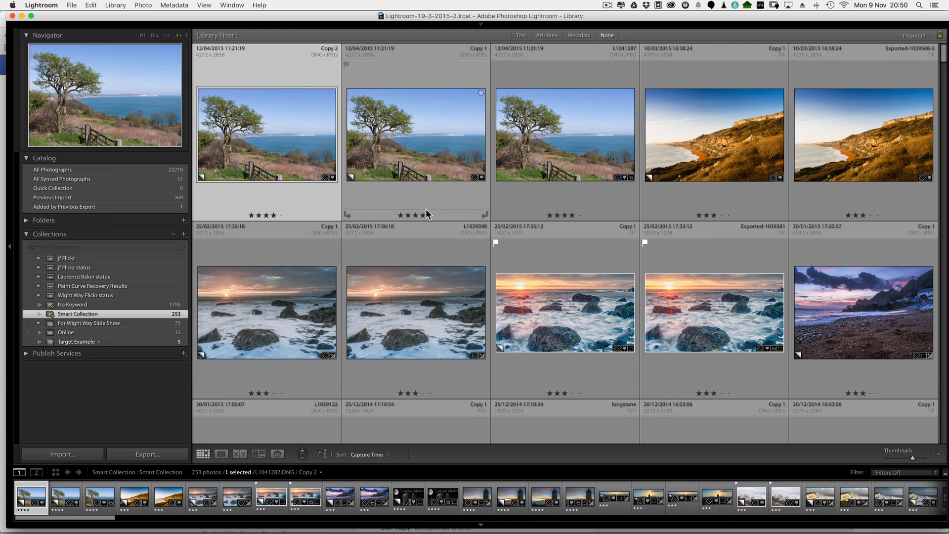
{"action": "left_click", "coordinate": [140, 304]}
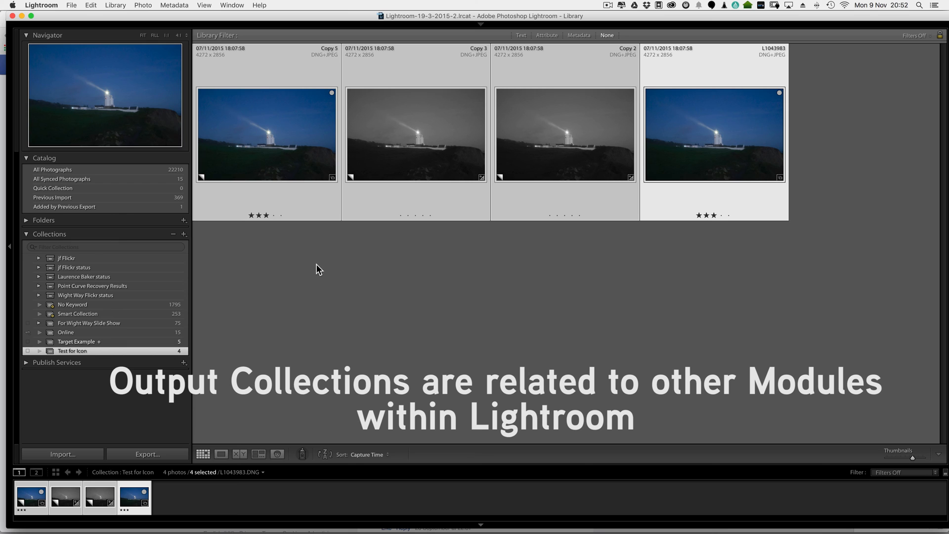
Create a saved print named Print output inside Test for Icon with new virtual copies, and return to the Library grid.
{"action": "left_click", "coordinate": [231, 6]}
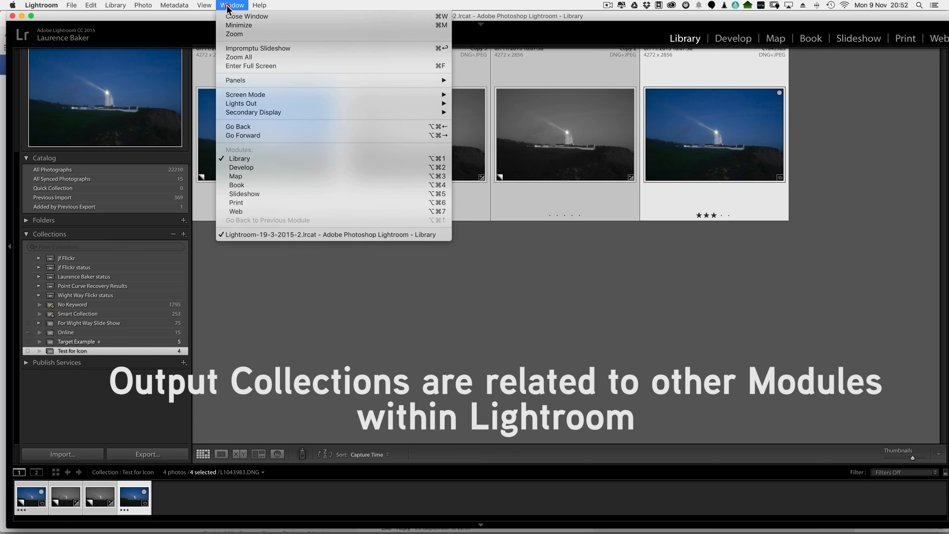
{"action": "left_click", "coordinate": [259, 205]}
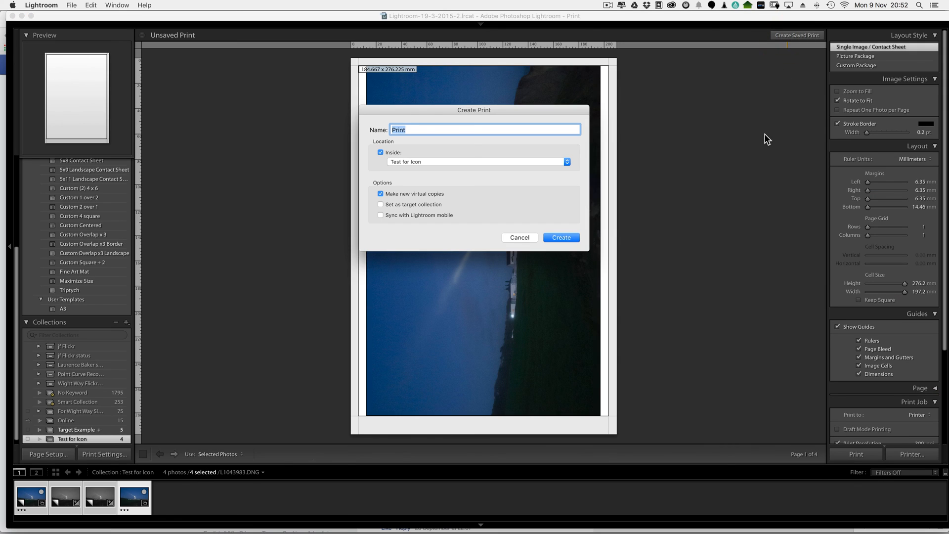
{"action": "type", "text": "Pri"}
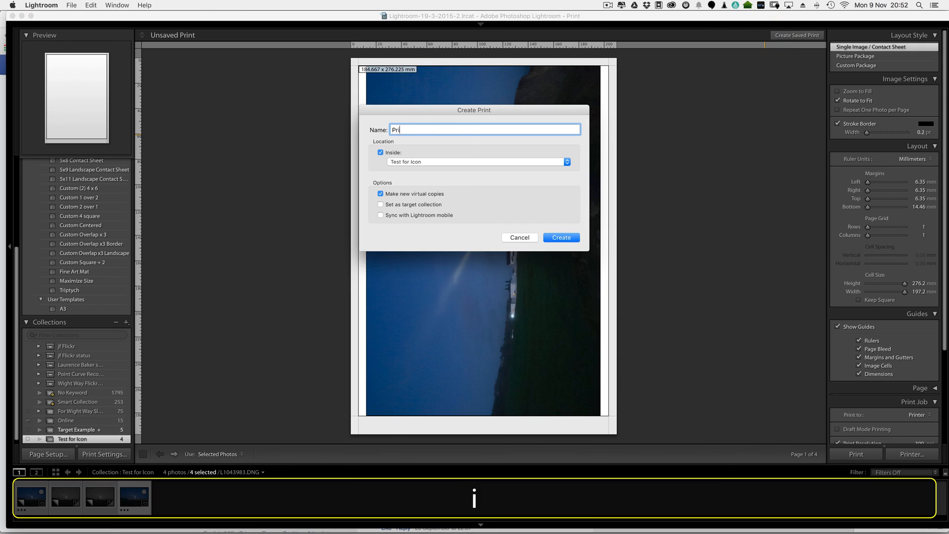
{"action": "type", "text": "nt output"}
{"action": "key", "text": "Return"}
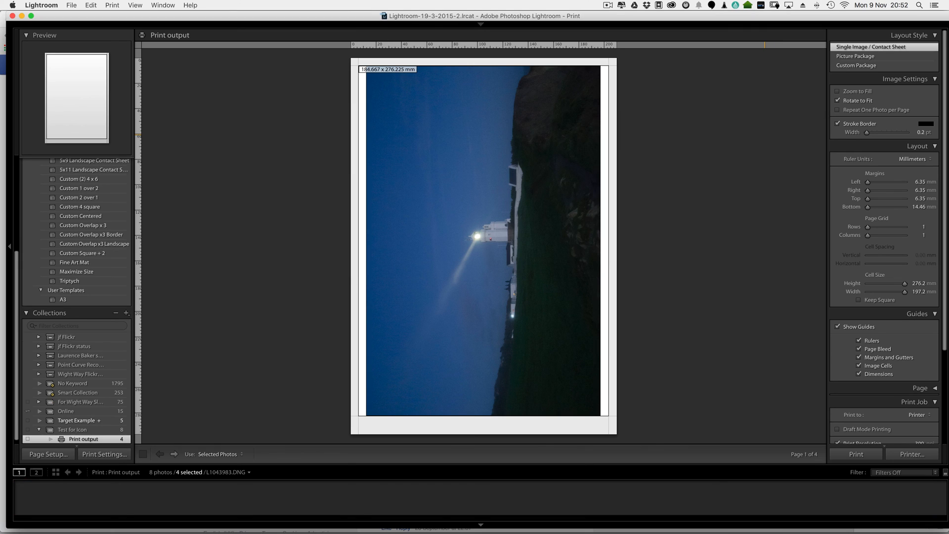
{"action": "key", "text": "g"}
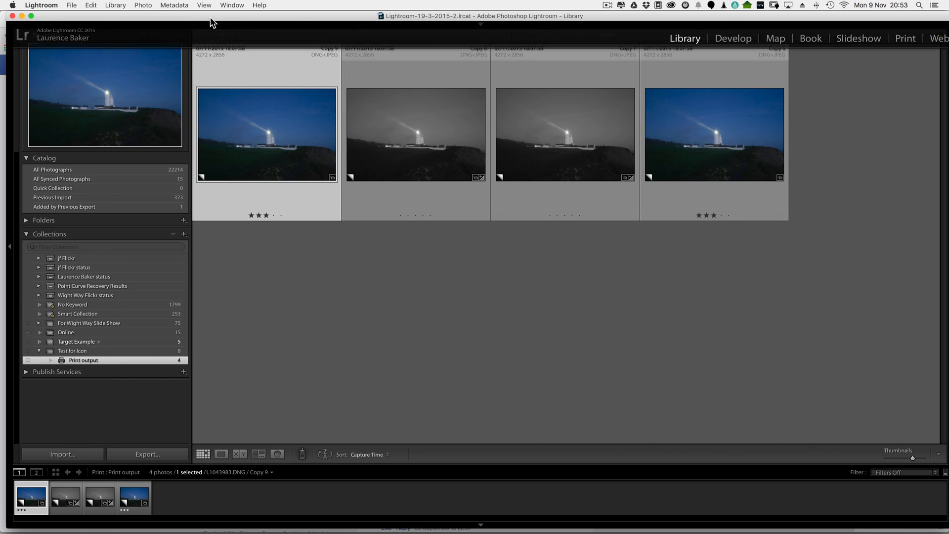
Create a saved book named Book output inside Test for Icon without new virtual copies, and return to the Library grid.
{"action": "left_click", "coordinate": [232, 5]}
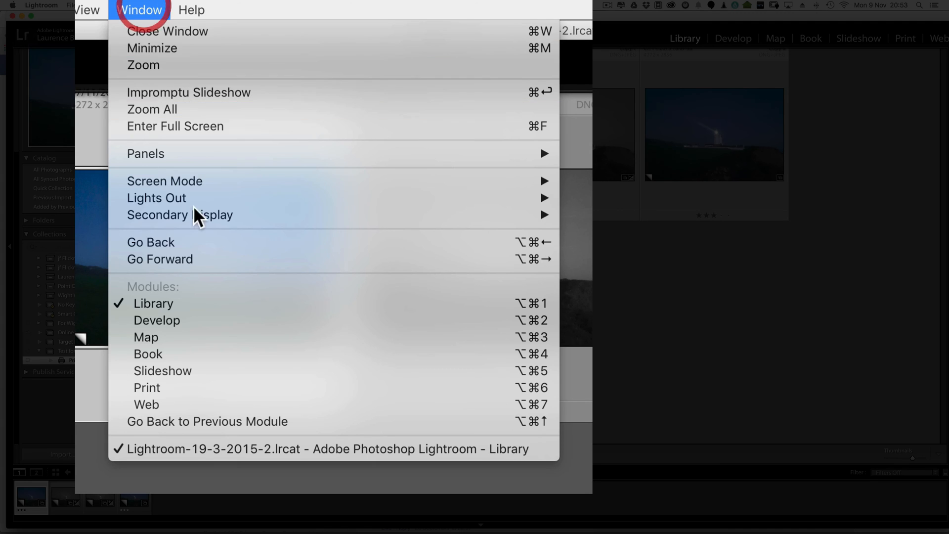
{"action": "left_click", "coordinate": [163, 355]}
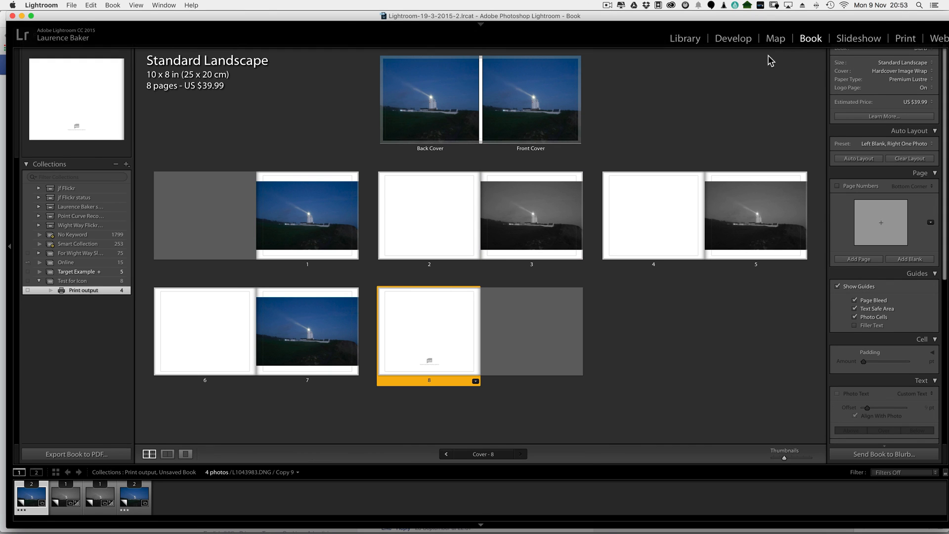
{"action": "left_click", "coordinate": [781, 37]}
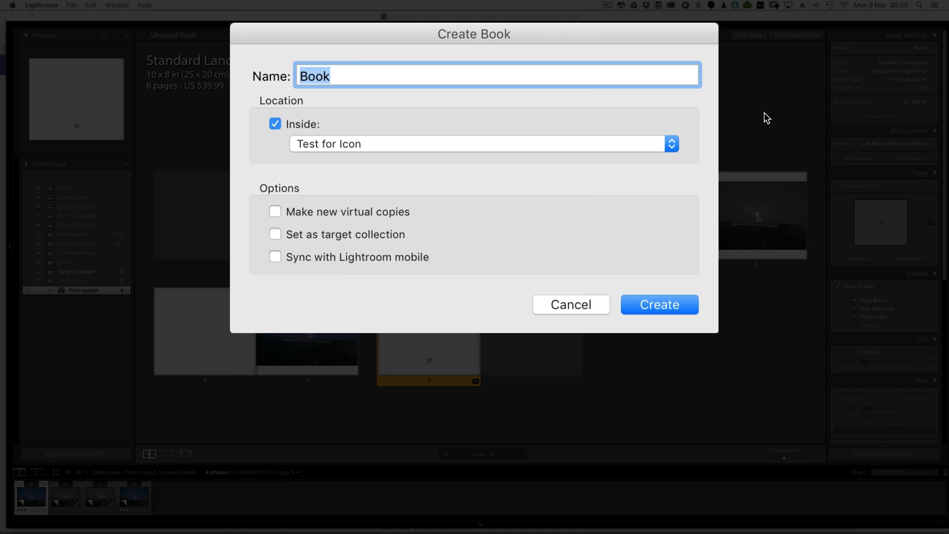
{"action": "type", "text": "Book o"}
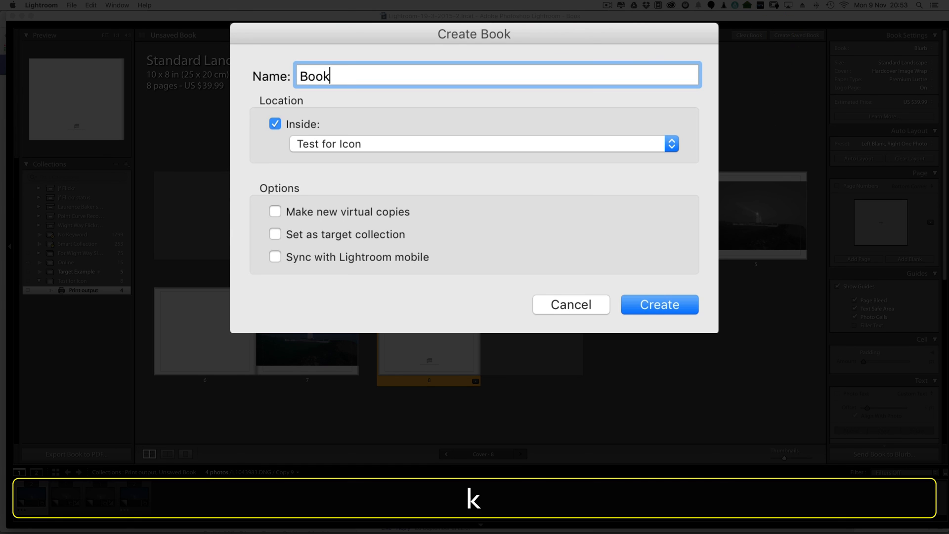
{"action": "type", "text": "utput"}
{"action": "key", "text": "Return"}
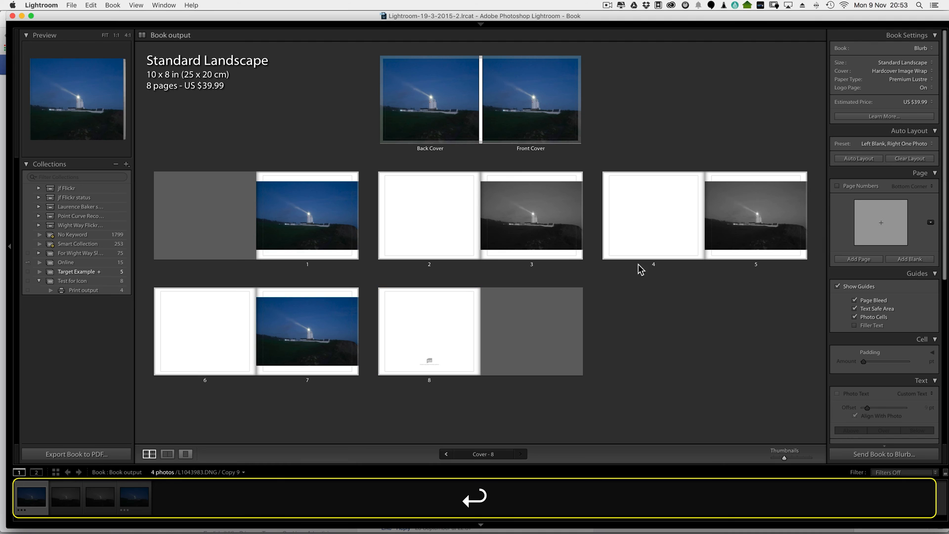
{"action": "key", "text": "g"}
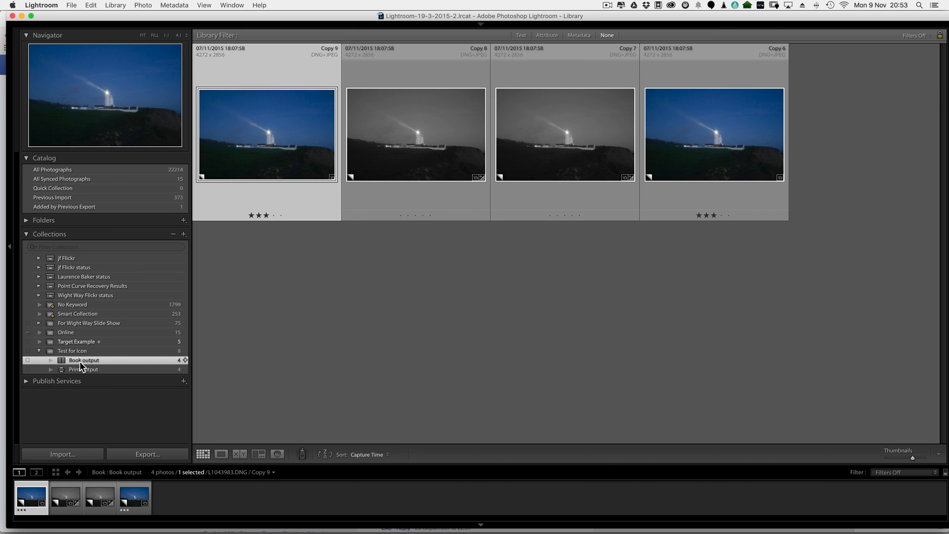
View the Book output collection in the Map module and return to the Library grid.
{"action": "left_click", "coordinate": [230, 6]}
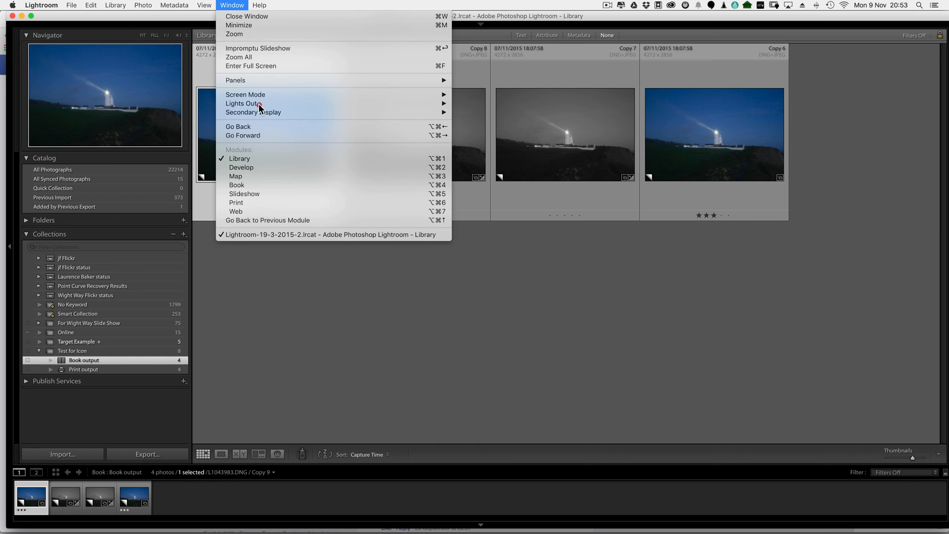
{"action": "left_click", "coordinate": [254, 178]}
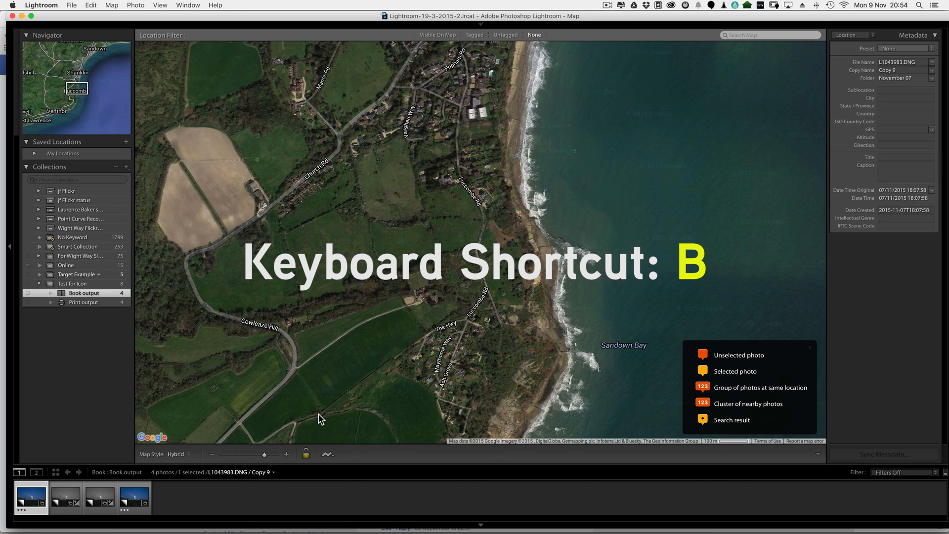
{"action": "key", "text": "g"}
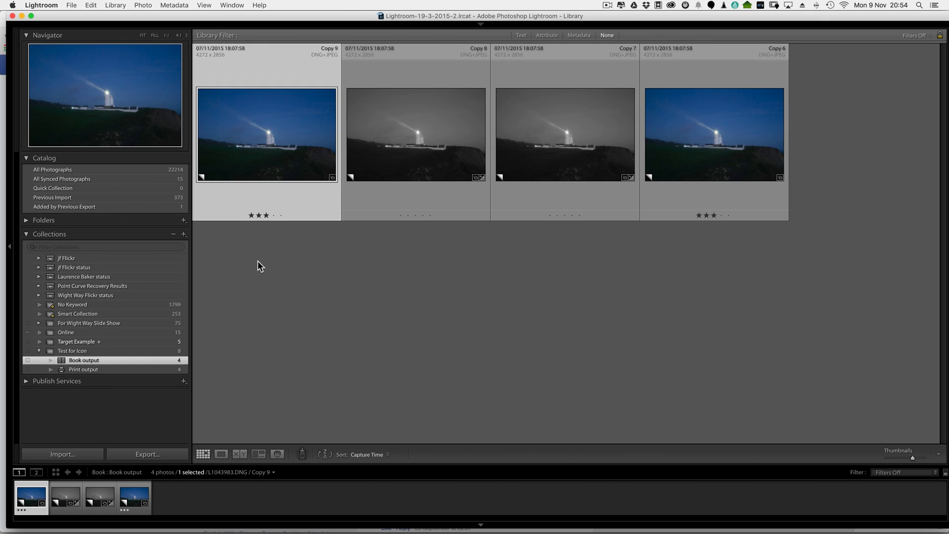